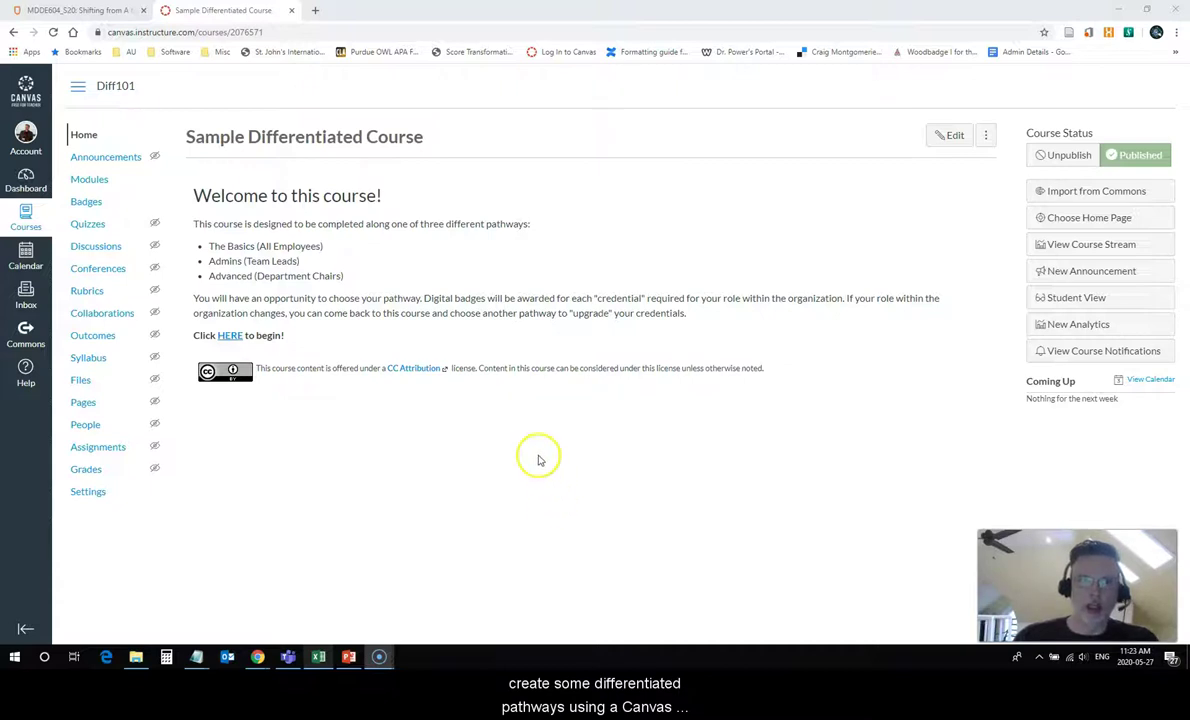
Step: Look over the Athabasca quiz-percentage forum post, then return to the Sample Differentiated Course in Canvas
{"action": "left_click", "coordinate": [70, 8]}
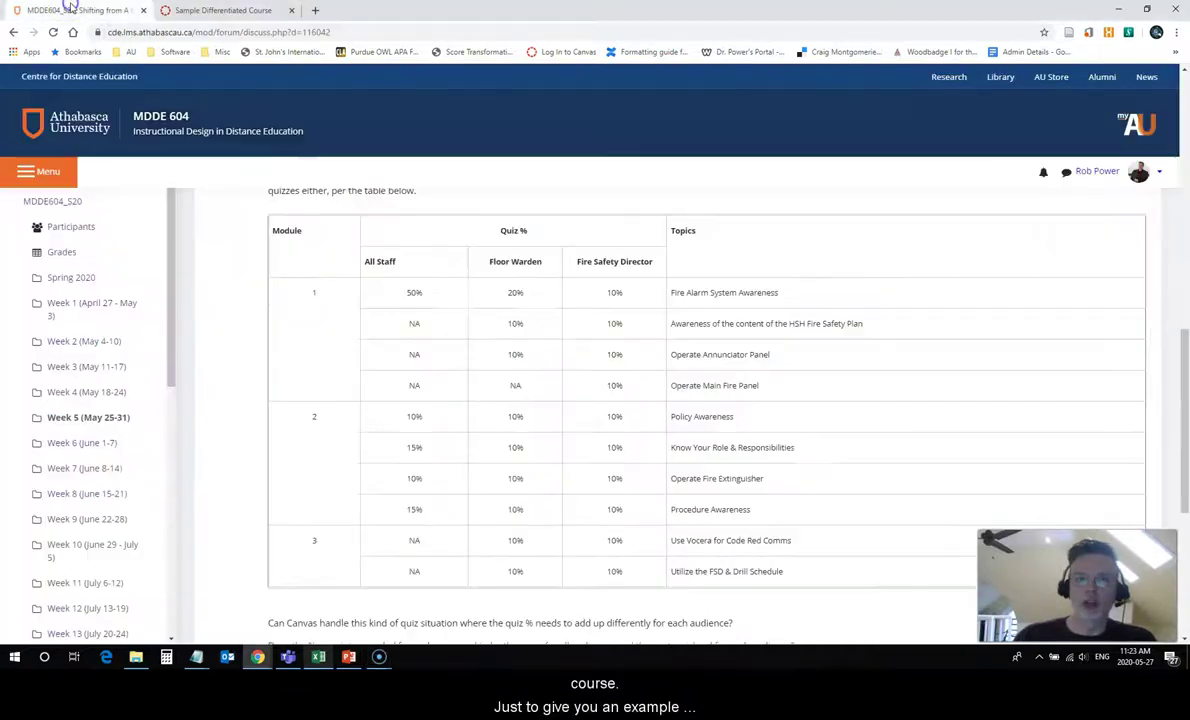
{"action": "left_click", "coordinate": [366, 240]}
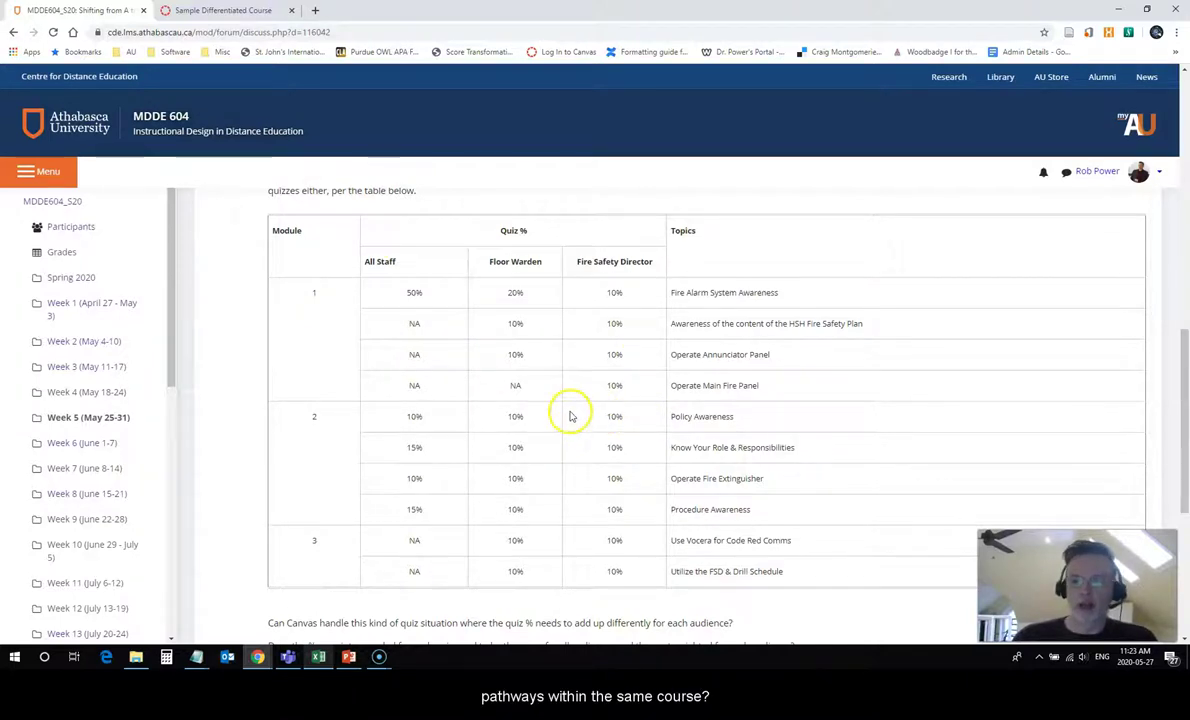
{"action": "left_click", "coordinate": [222, 10]}
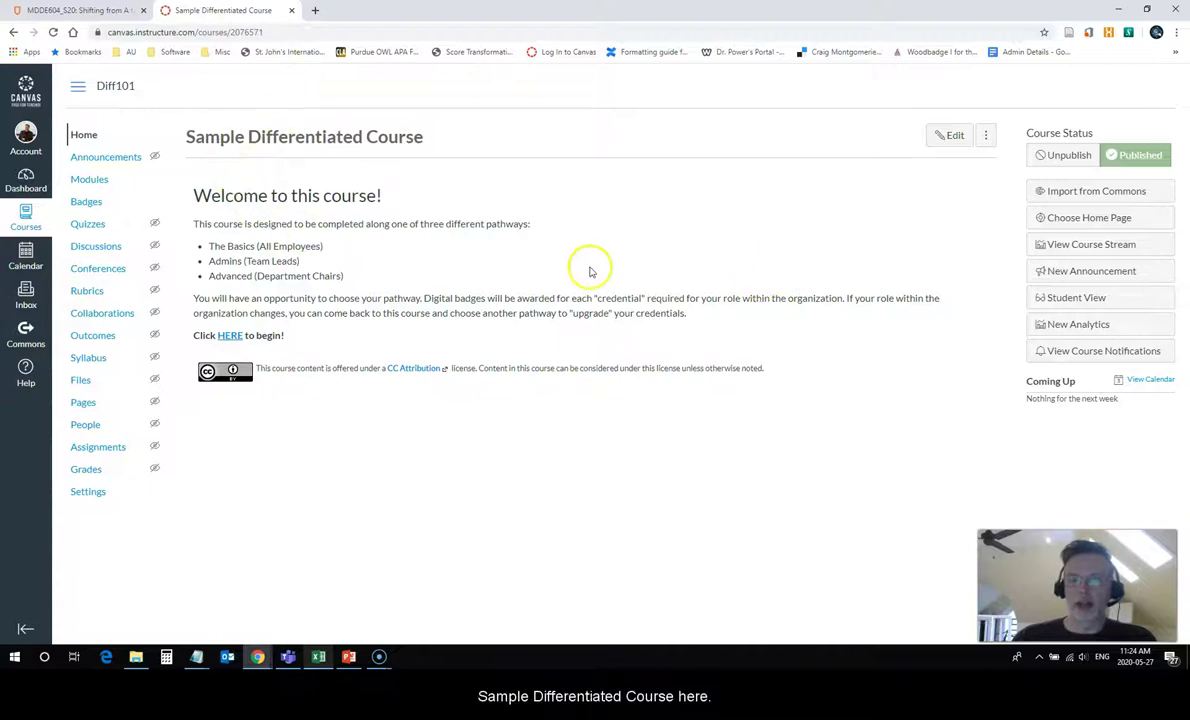
{"action": "left_click", "coordinate": [88, 492]}
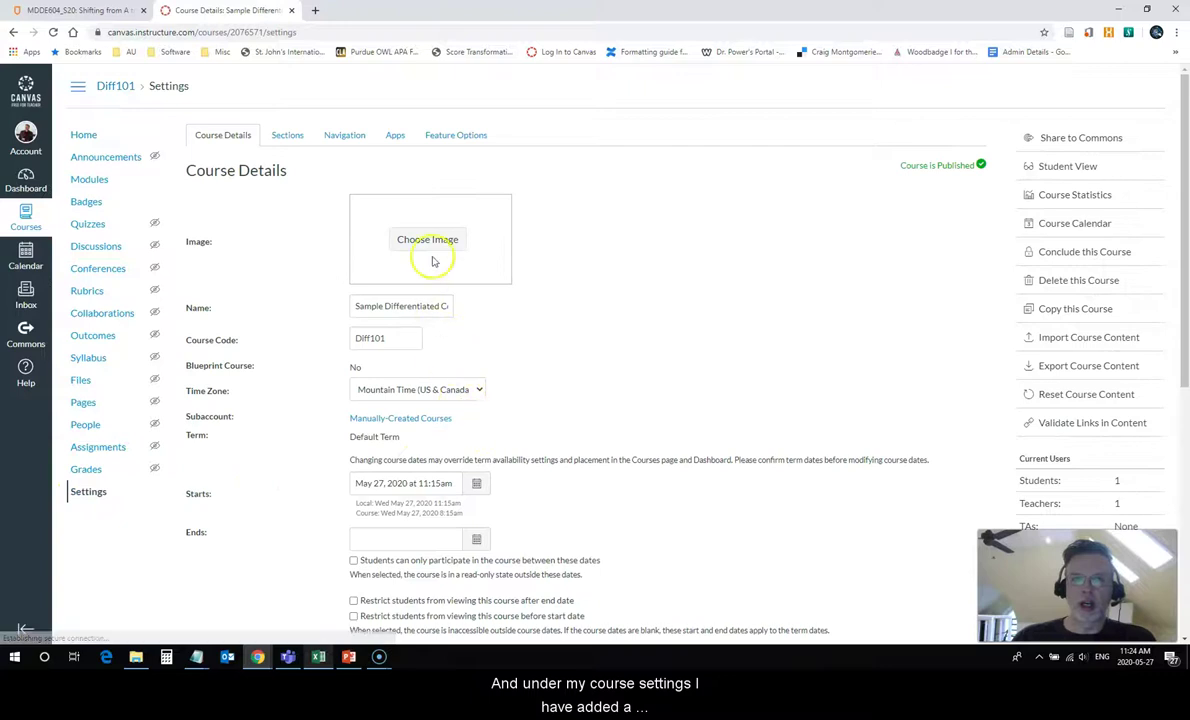
{"action": "left_click", "coordinate": [392, 136]}
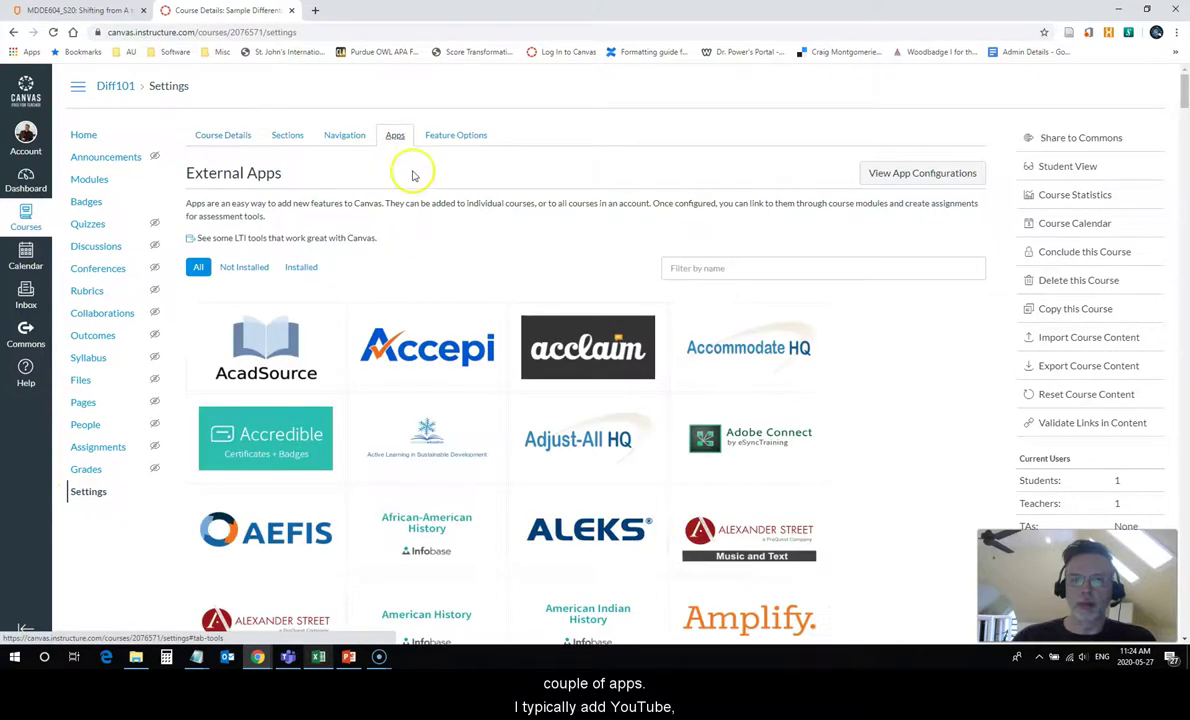
{"action": "left_click", "coordinate": [300, 267]}
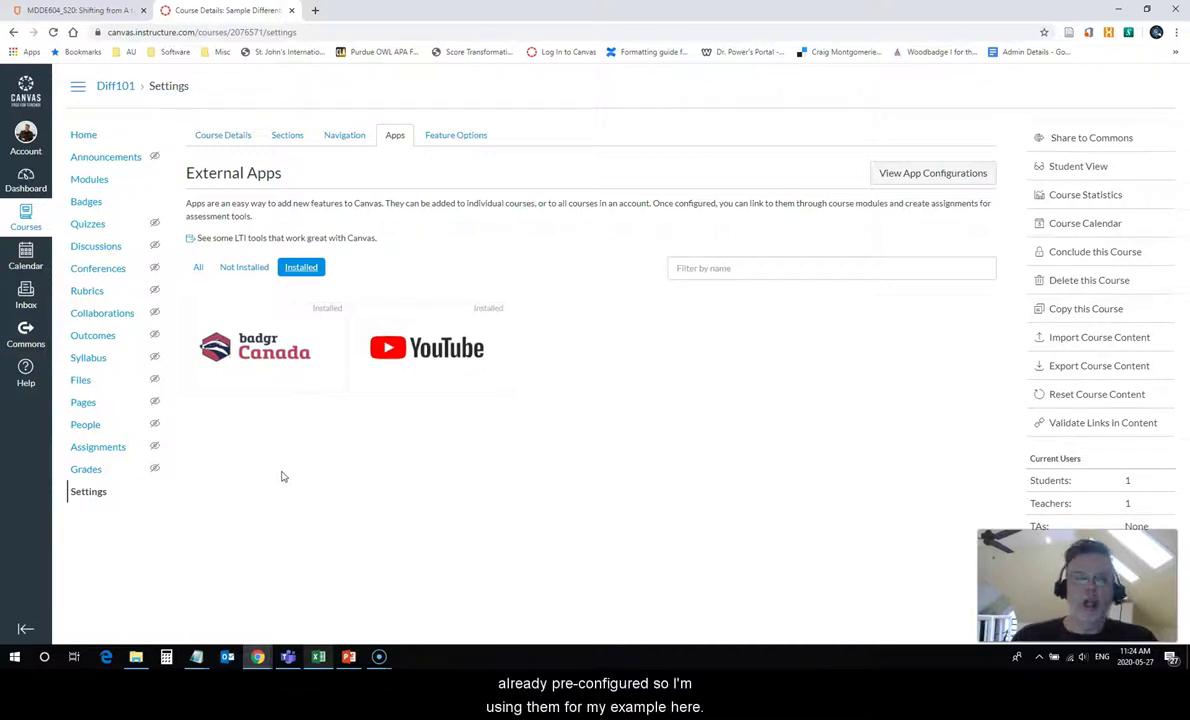
{"action": "left_click", "coordinate": [84, 133]}
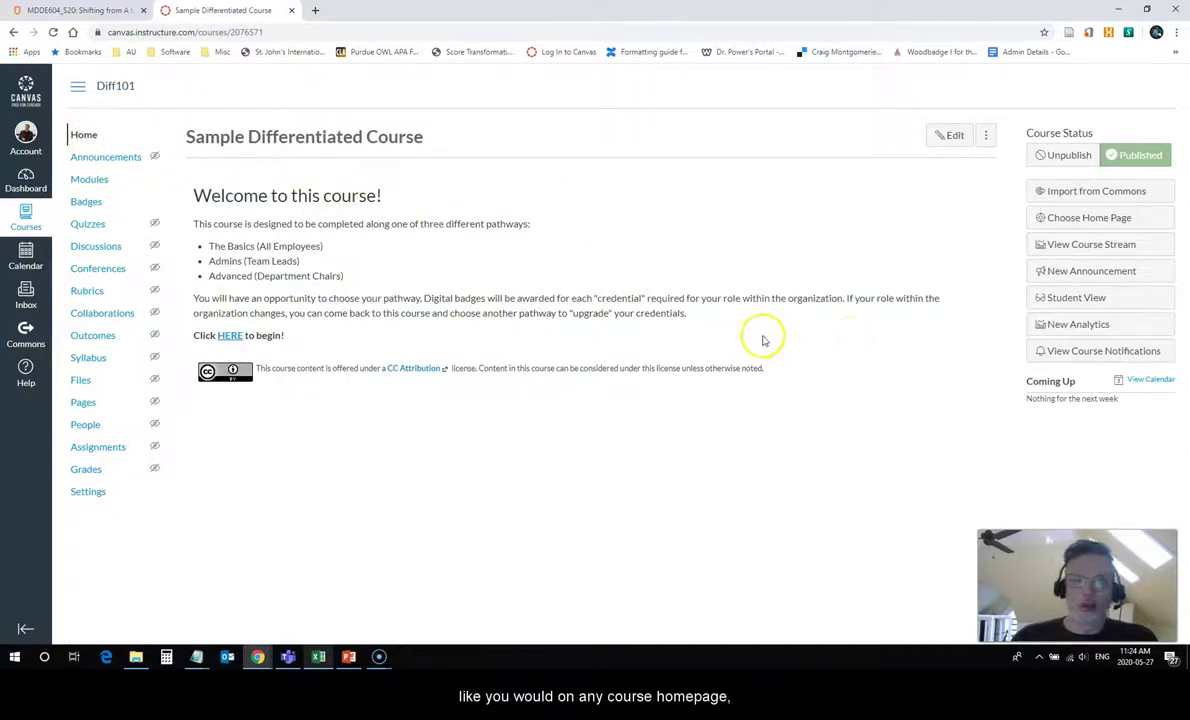
Step: Follow the HERE link to Modules and scroll through the three Getting Started role quizzes
{"action": "left_click", "coordinate": [227, 336]}
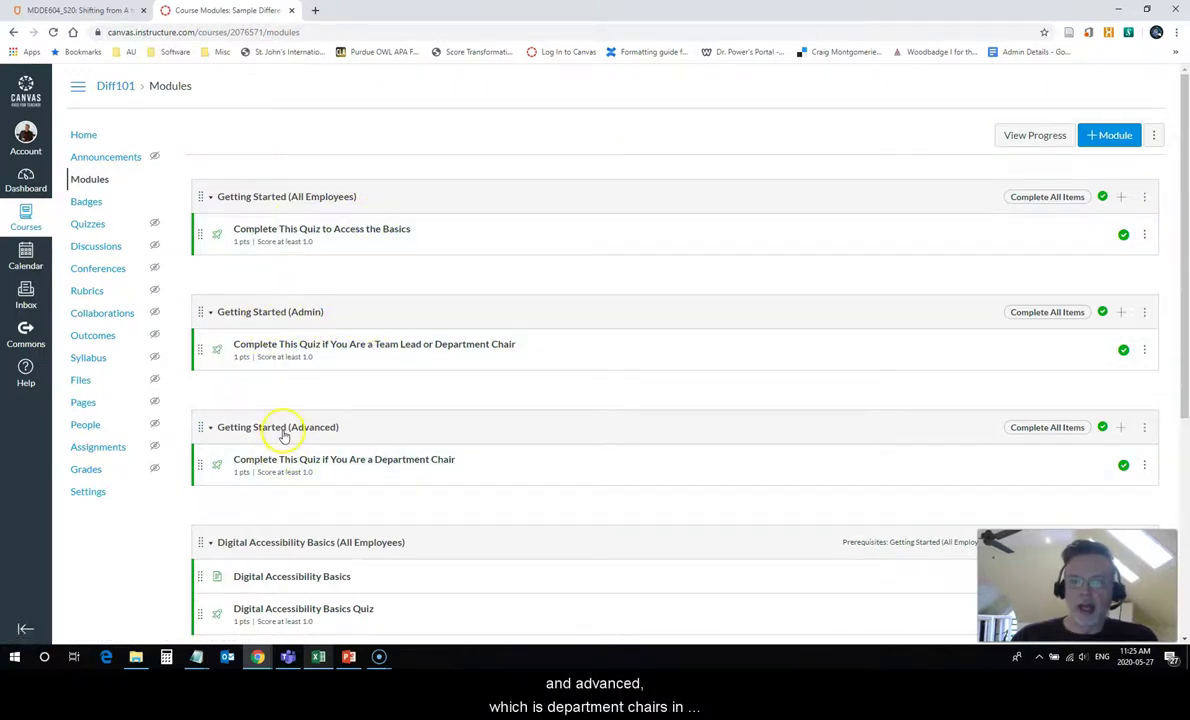
{"action": "scroll", "coordinate": [295, 430], "scroll_direction": "down", "scroll_amount": 1}
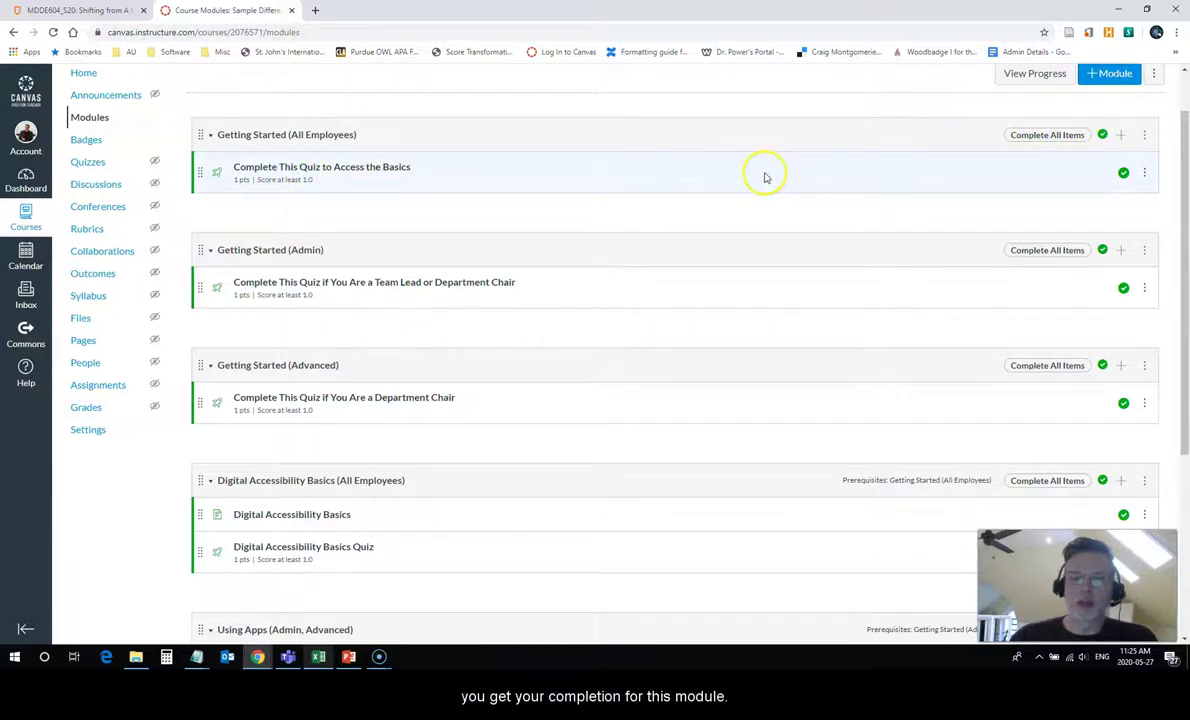
{"action": "scroll", "coordinate": [762, 175], "scroll_direction": "down", "scroll_amount": 1}
{"action": "scroll", "coordinate": [760, 176], "scroll_direction": "down", "scroll_amount": 3}
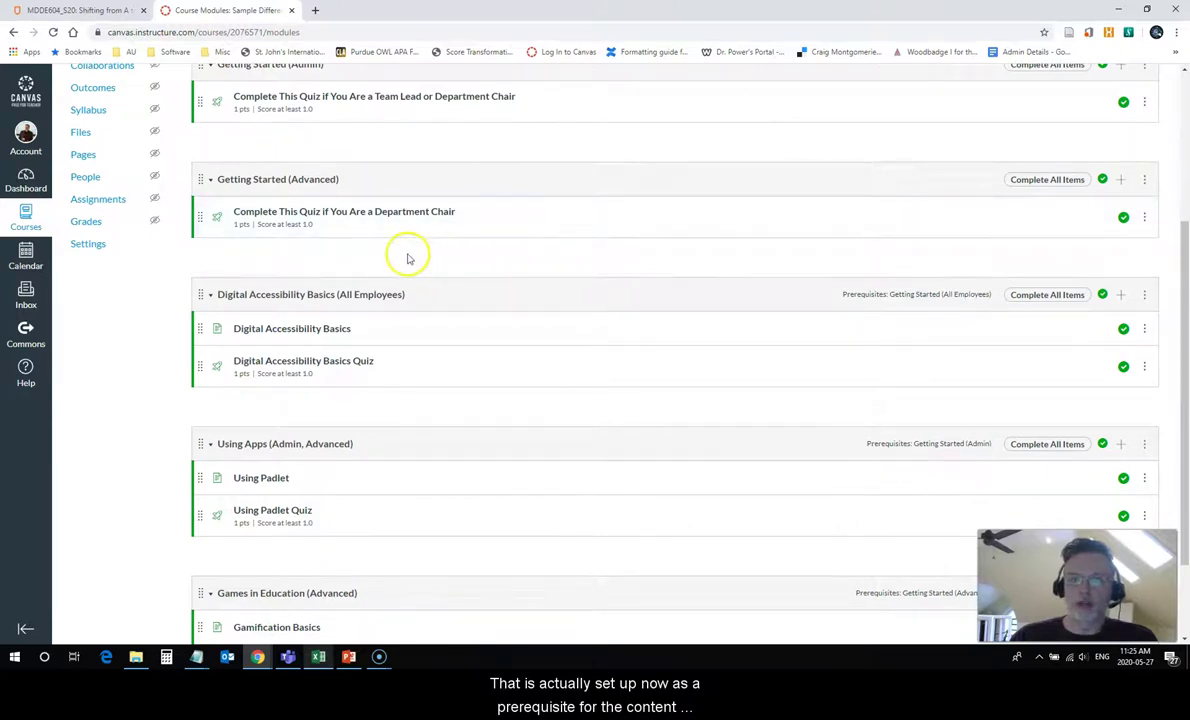
{"action": "scroll", "coordinate": [407, 259], "scroll_direction": "down", "scroll_amount": 2}
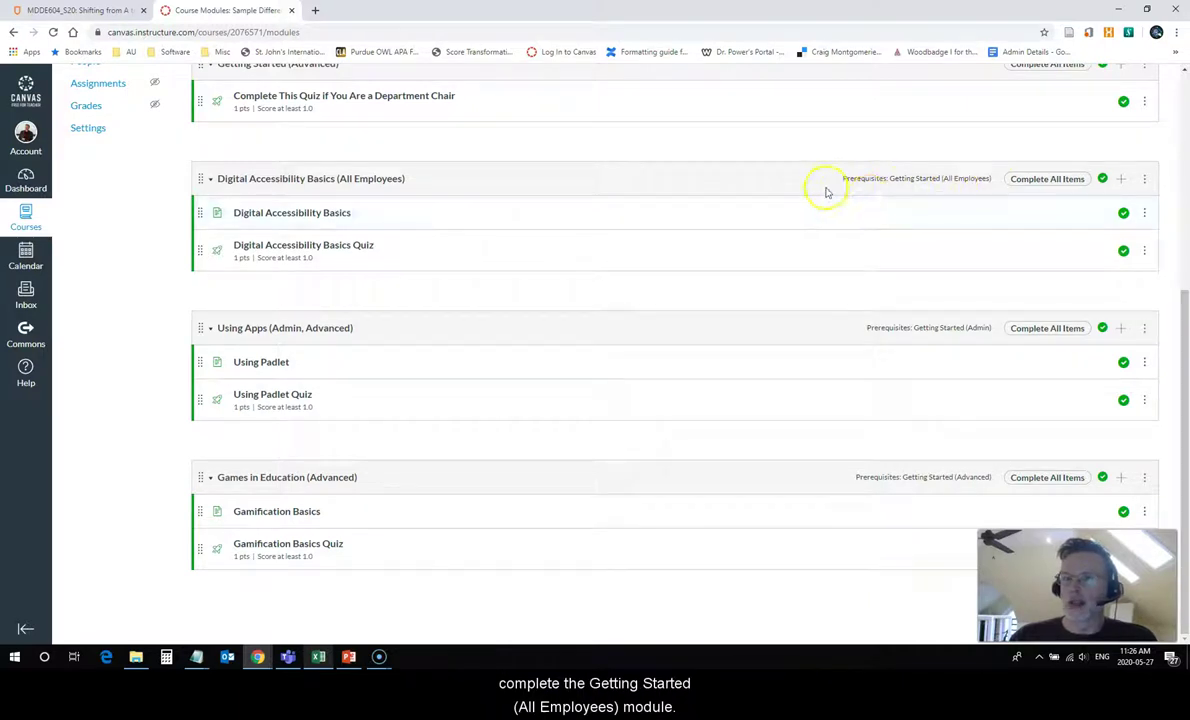
{"action": "scroll", "coordinate": [810, 194], "scroll_direction": "up", "scroll_amount": 4}
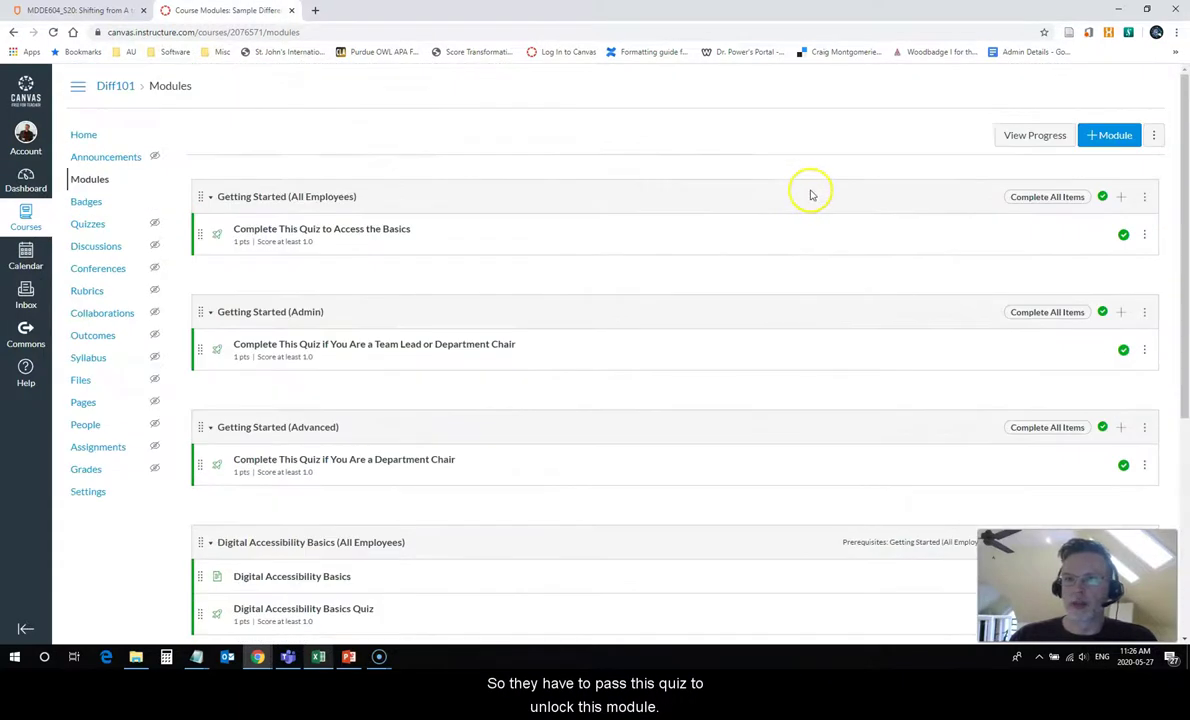
{"action": "scroll", "coordinate": [790, 210], "scroll_direction": "down", "scroll_amount": 1}
{"action": "scroll", "coordinate": [800, 215], "scroll_direction": "down", "scroll_amount": 2}
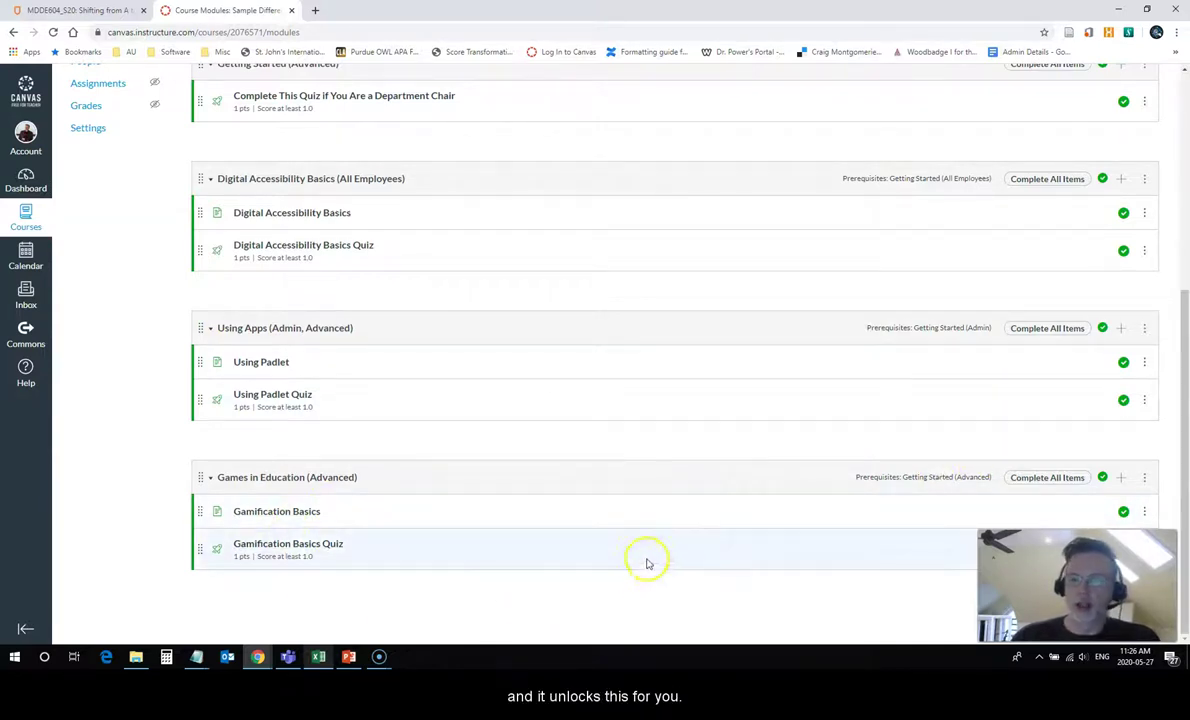
{"action": "scroll", "coordinate": [425, 438], "scroll_direction": "up", "scroll_amount": 2}
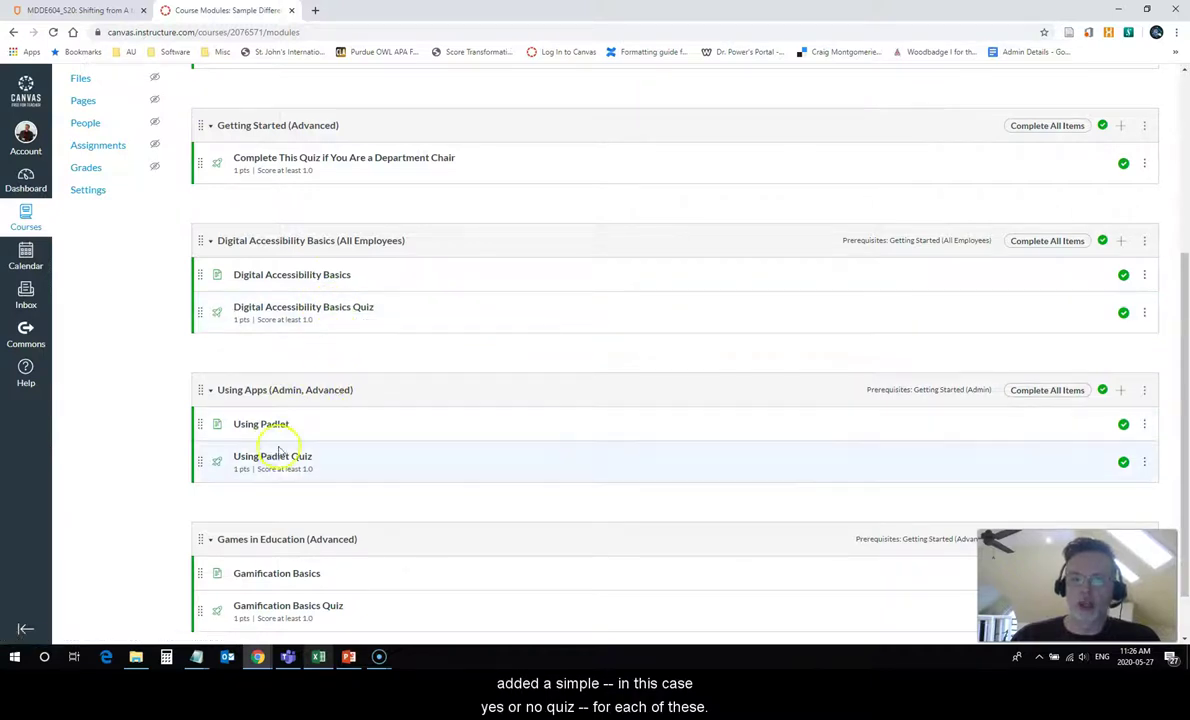
{"action": "scroll", "coordinate": [290, 470], "scroll_direction": "down", "scroll_amount": 1}
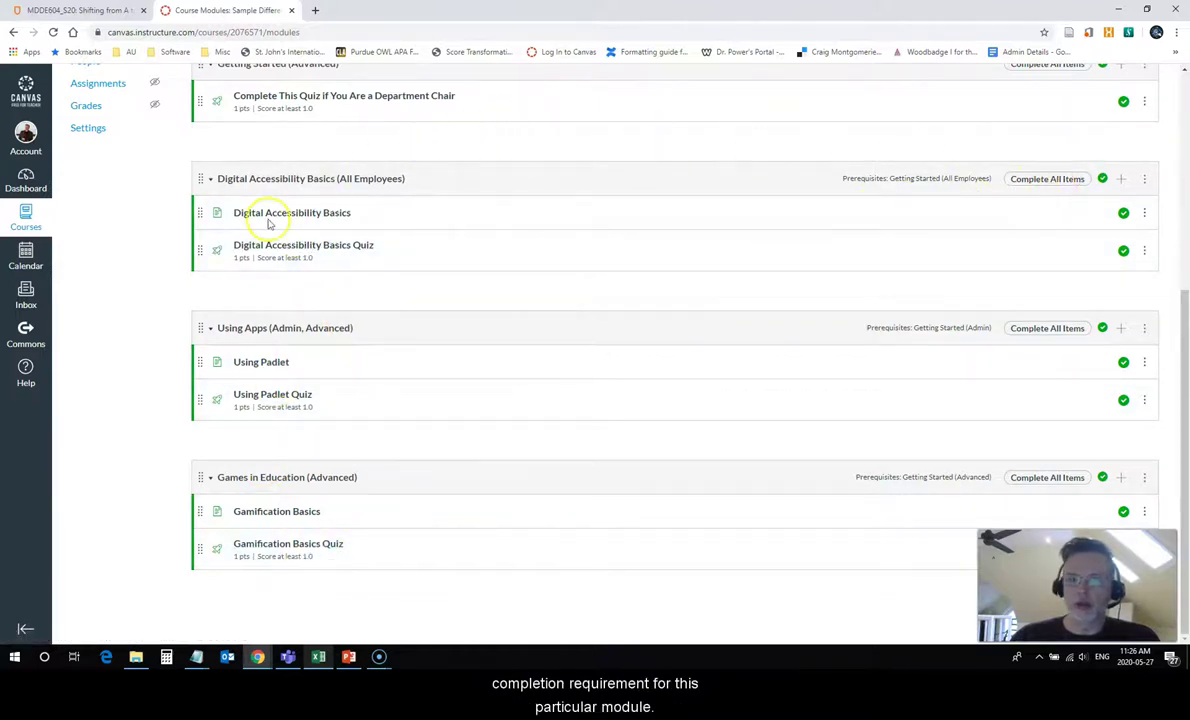
{"action": "scroll", "coordinate": [415, 482], "scroll_direction": "up", "scroll_amount": 3}
{"action": "scroll", "coordinate": [417, 483], "scroll_direction": "up", "scroll_amount": 2}
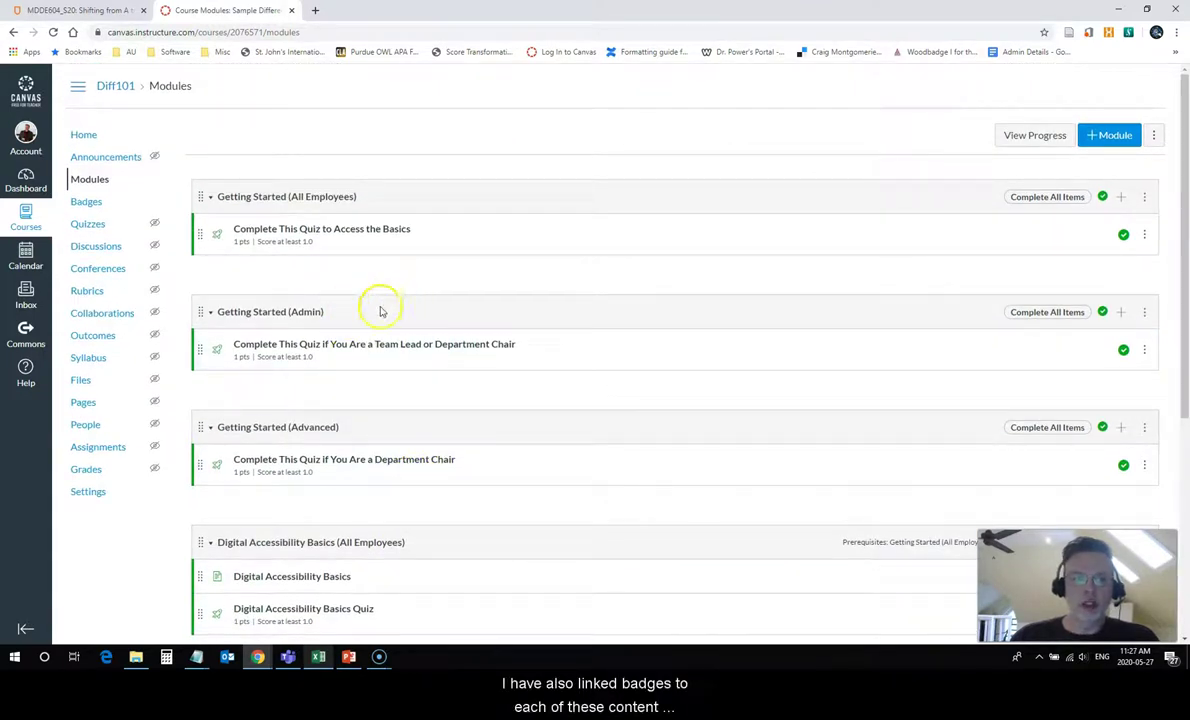
{"action": "scroll", "coordinate": [380, 380], "scroll_direction": "down", "scroll_amount": 5}
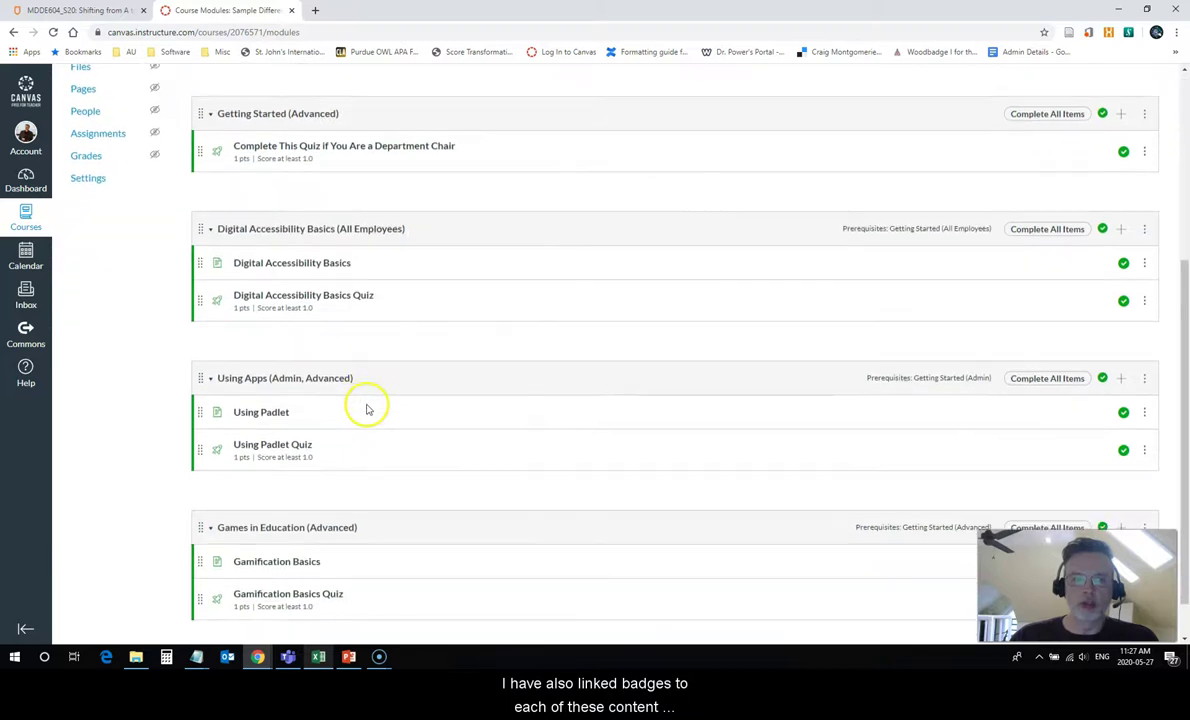
{"action": "scroll", "coordinate": [370, 403], "scroll_direction": "up", "scroll_amount": 5}
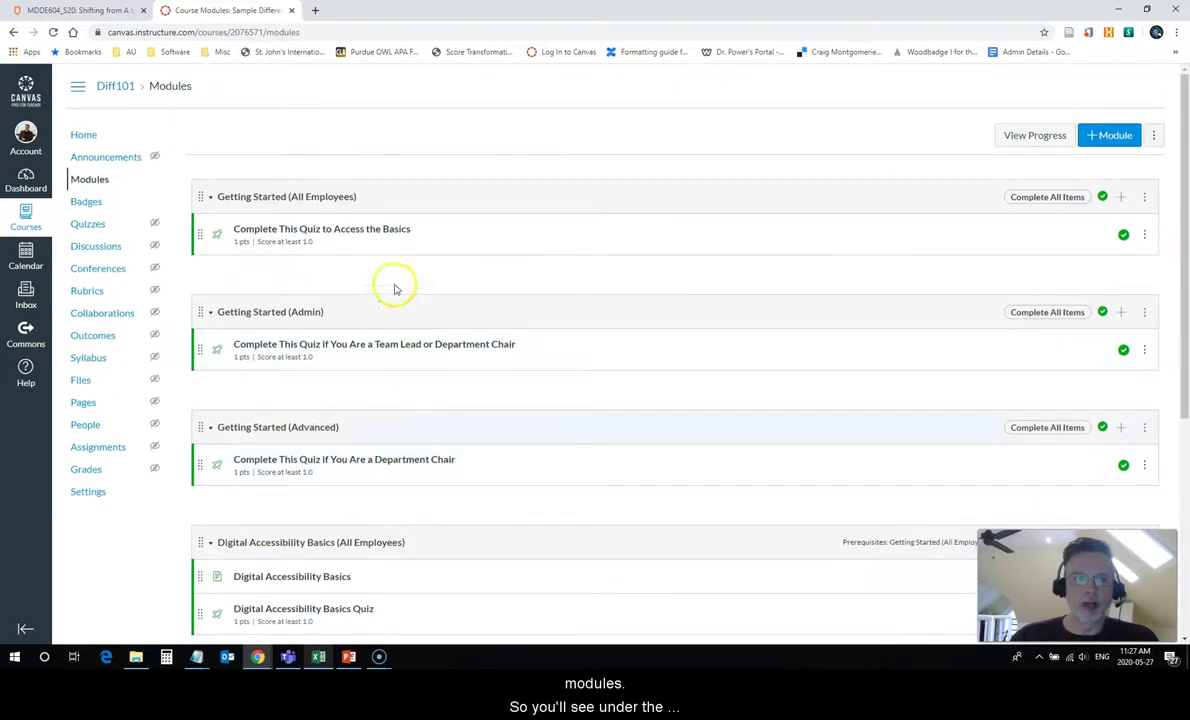
Step: Review the Badgr badge for each module, then switch to the student's incognito course window
{"action": "left_click", "coordinate": [87, 201]}
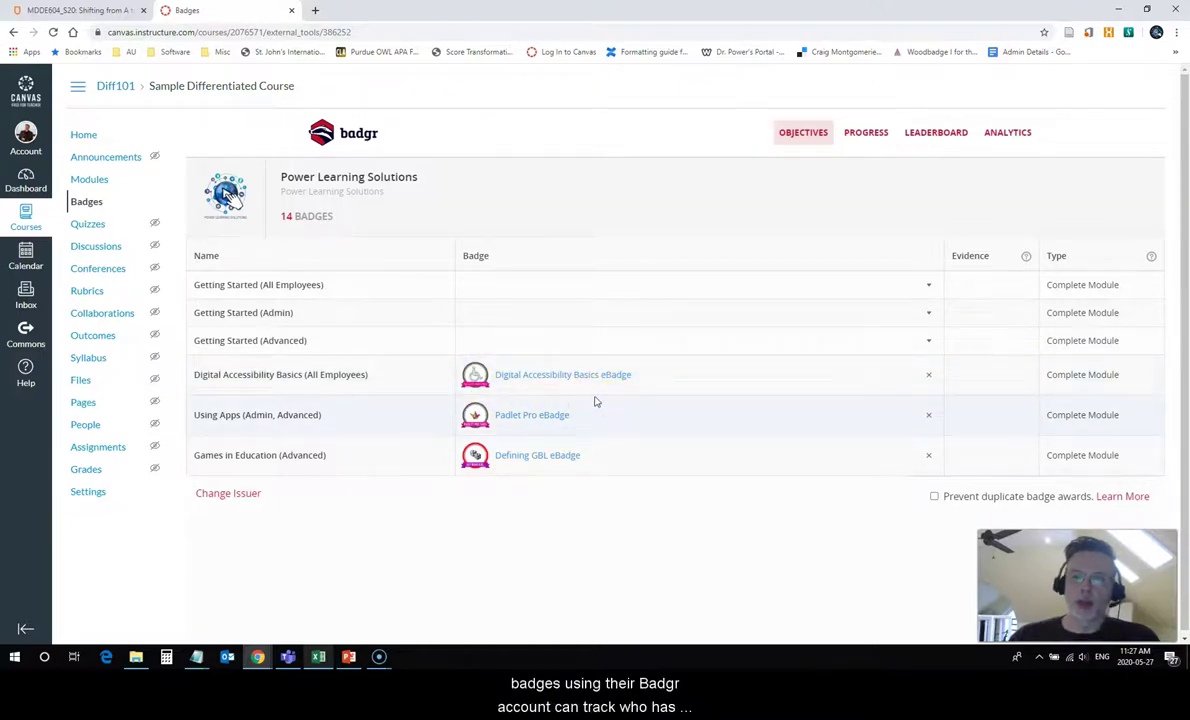
{"action": "left_click", "coordinate": [621, 395]}
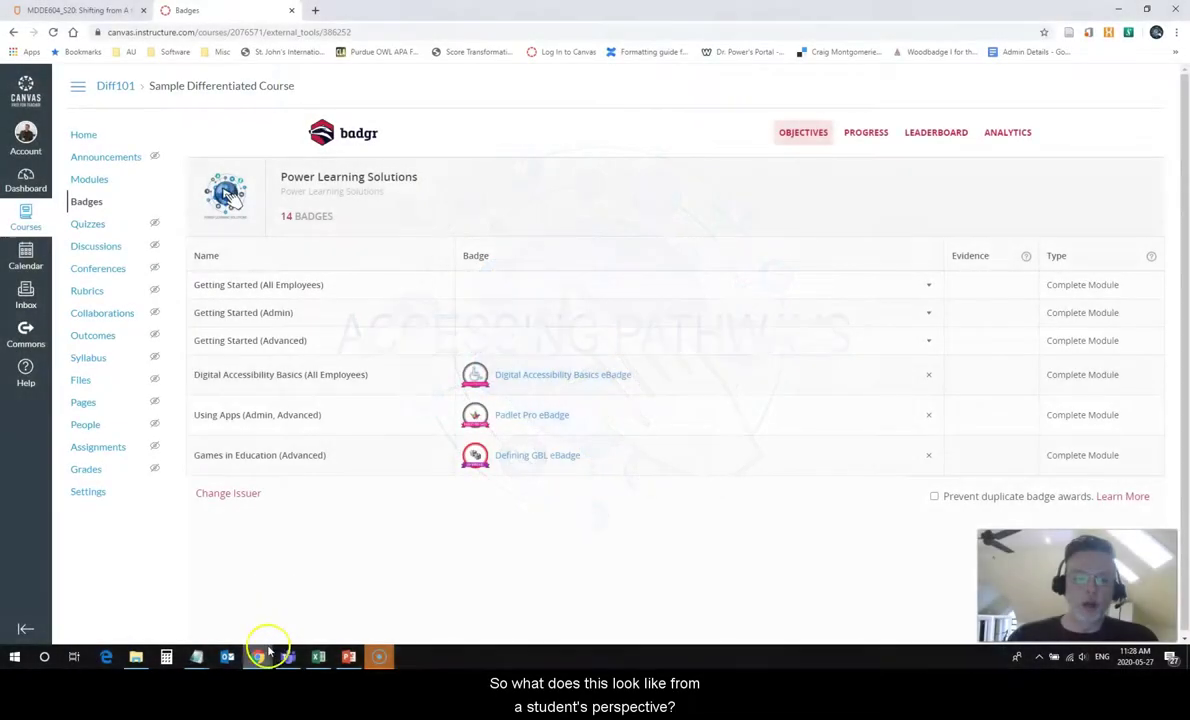
Step: In the student's window, open the course Modules and scroll through the locked pathways
{"action": "mouse_move", "coordinate": [262, 650]}
{"action": "left_click", "coordinate": [293, 630]}
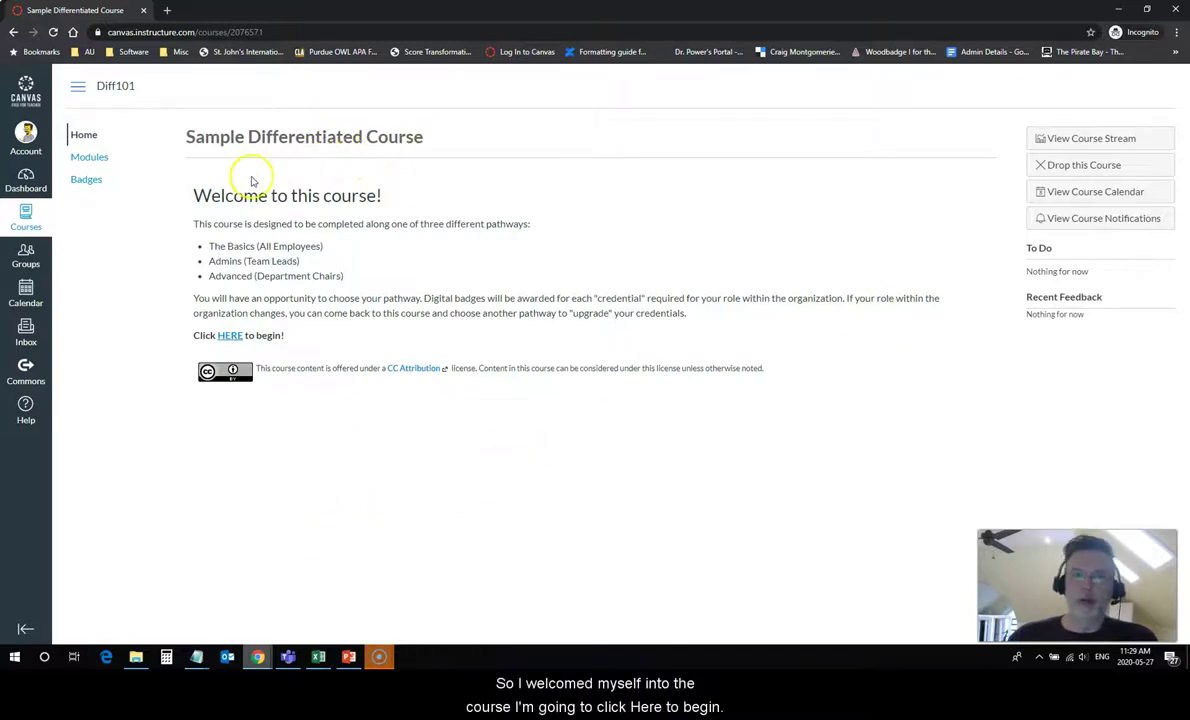
{"action": "left_click", "coordinate": [229, 336]}
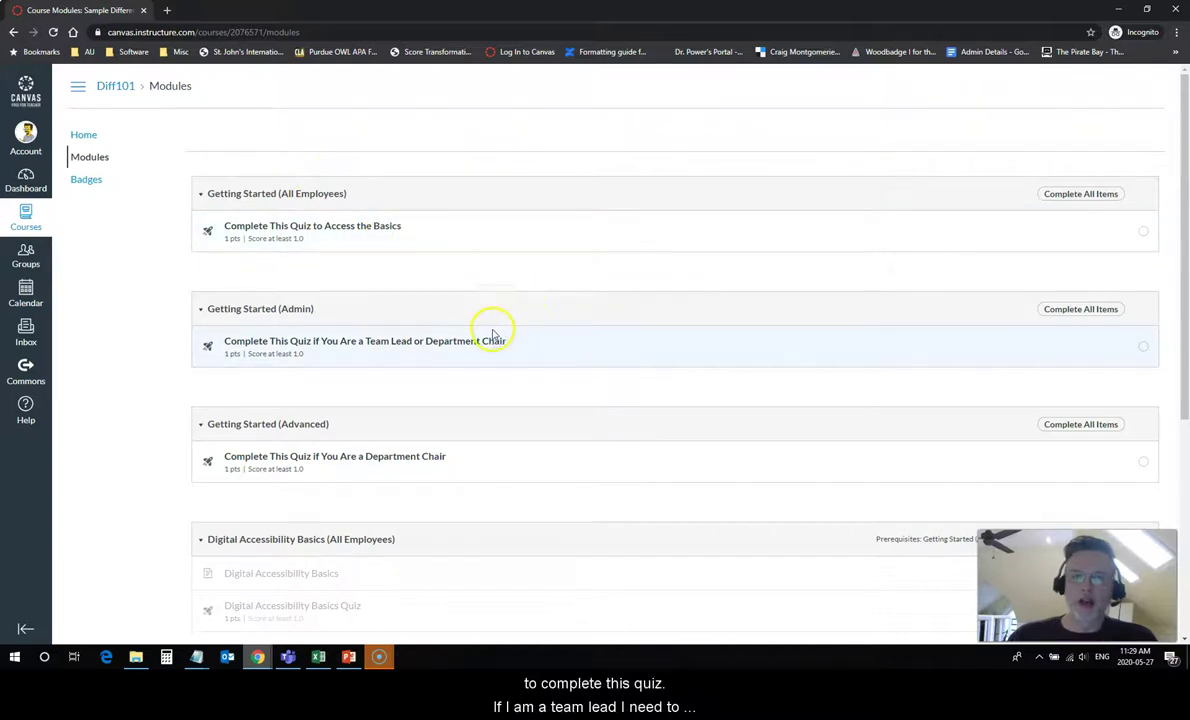
{"action": "scroll", "coordinate": [486, 340], "scroll_direction": "down", "scroll_amount": 1}
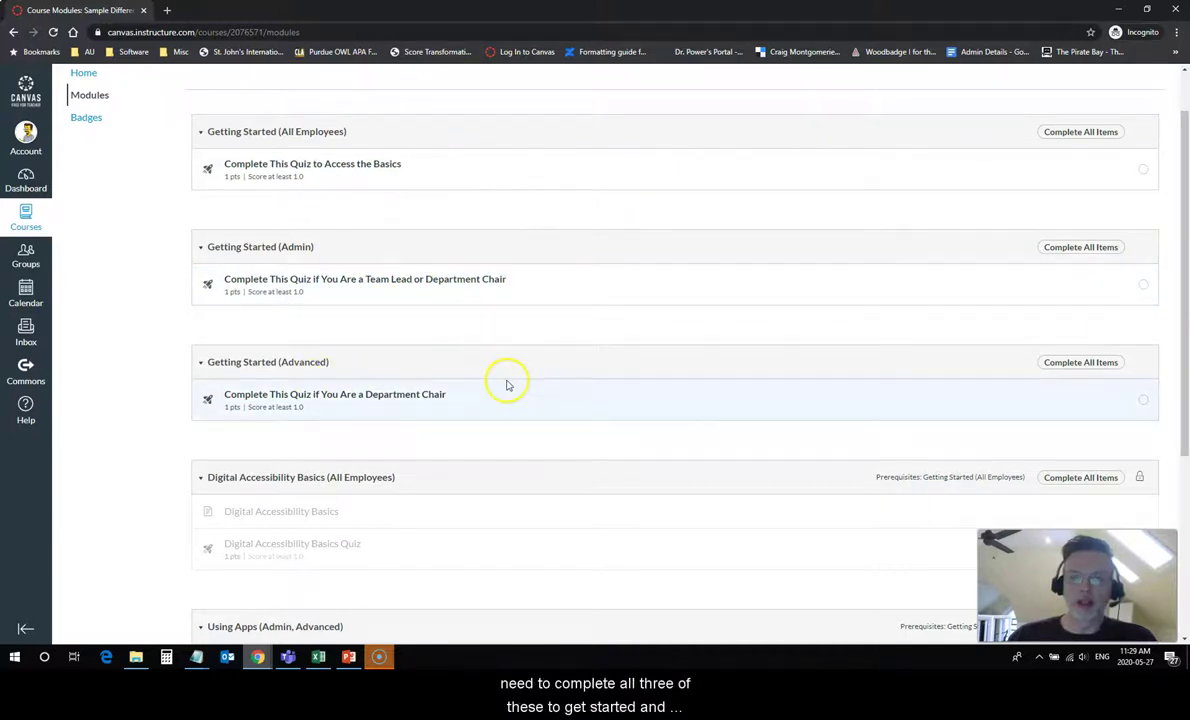
{"action": "scroll", "coordinate": [500, 384], "scroll_direction": "down", "scroll_amount": 3}
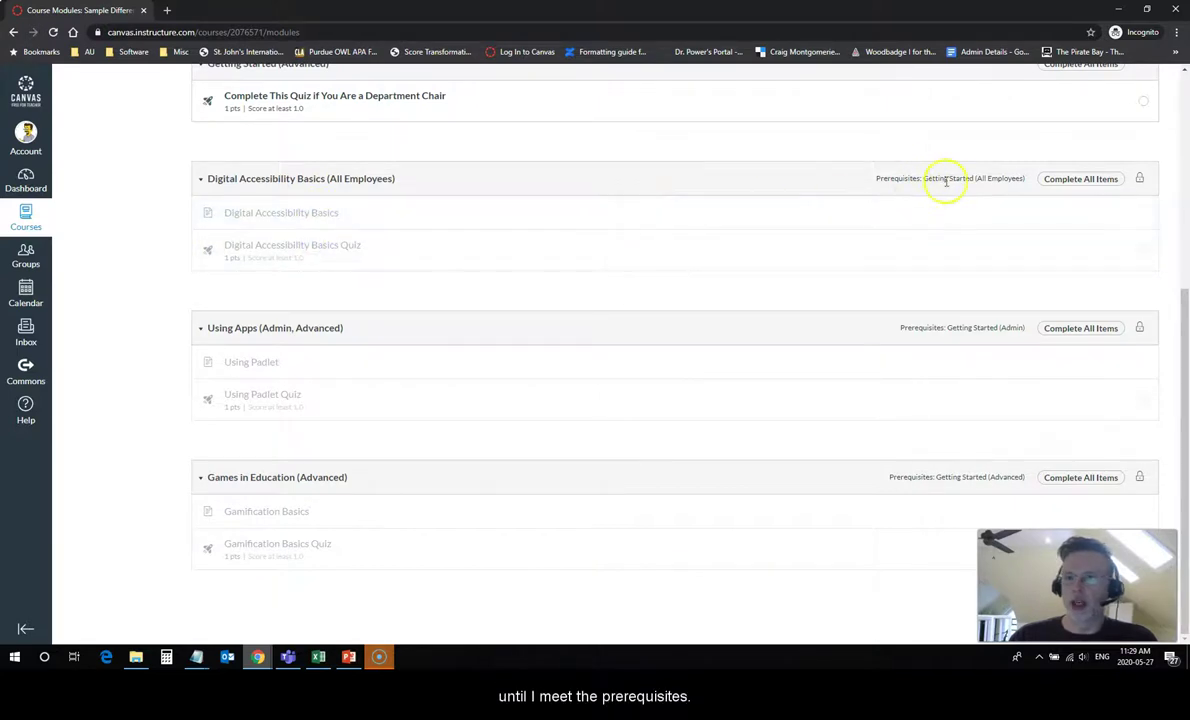
{"action": "scroll", "coordinate": [630, 324], "scroll_direction": "up", "scroll_amount": 5}
{"action": "scroll", "coordinate": [632, 328], "scroll_direction": "up", "scroll_amount": 1}
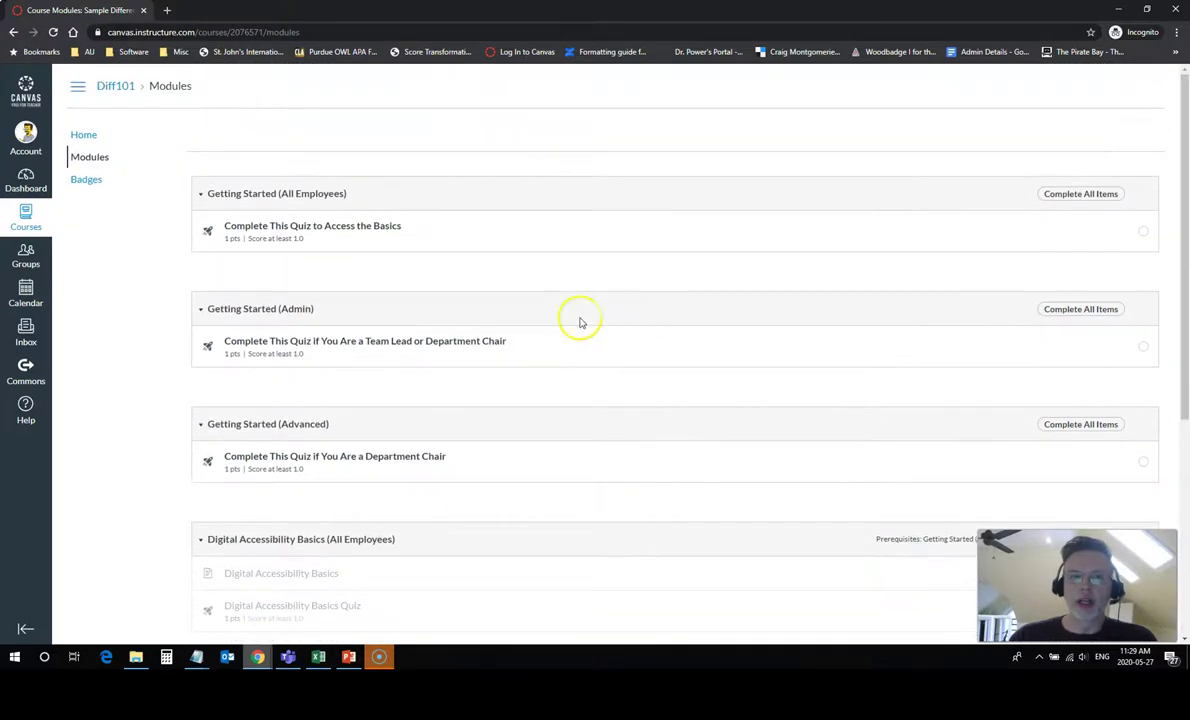
Step: Take 'Complete This Quiz to Access the Basics', answering Yes, and submit it
{"action": "left_click", "coordinate": [357, 226]}
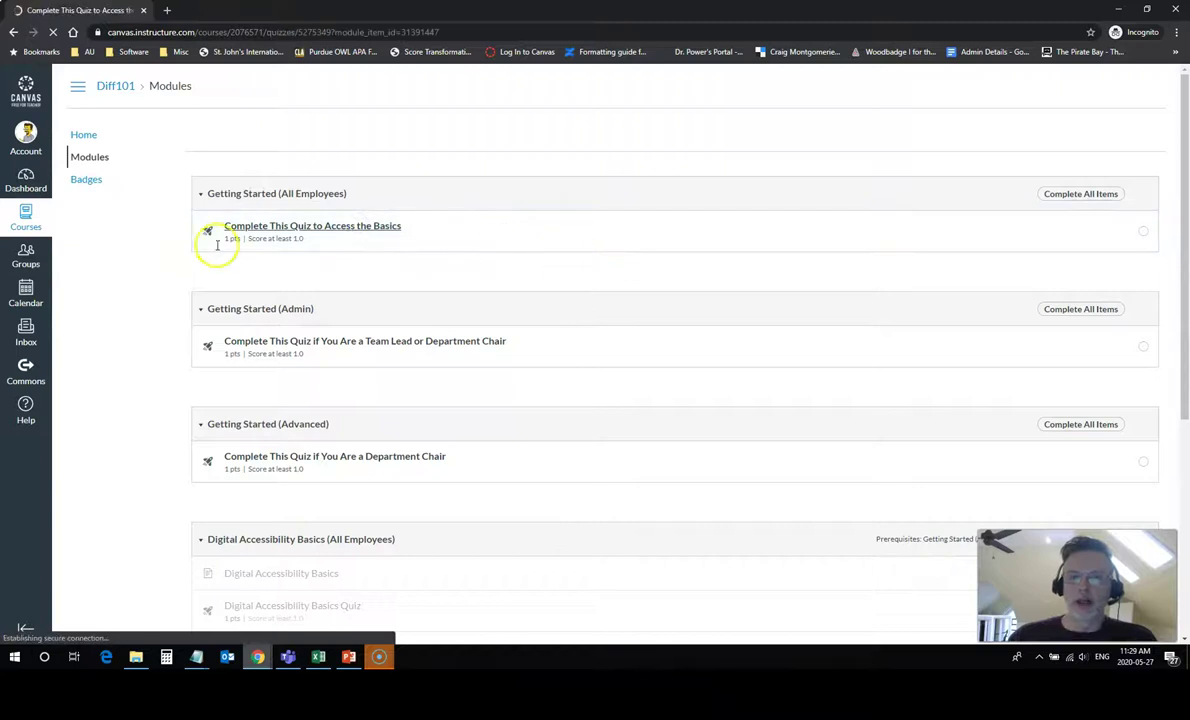
{"action": "left_click", "coordinate": [600, 291]}
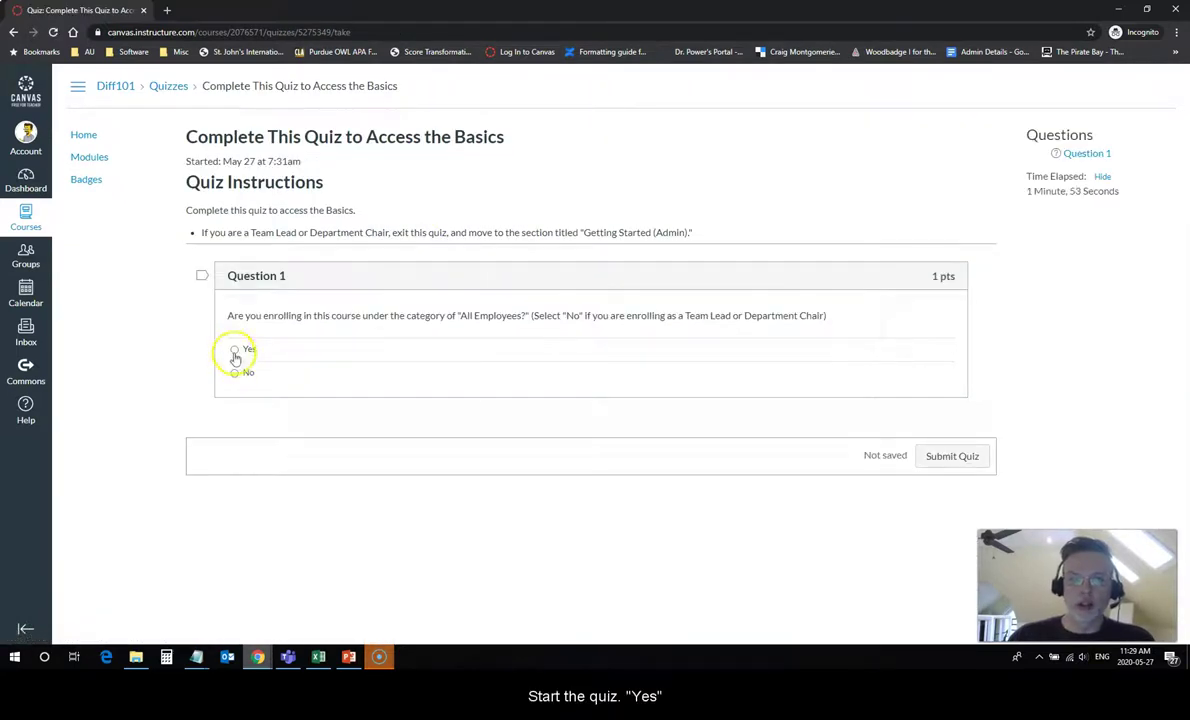
{"action": "left_click", "coordinate": [234, 349]}
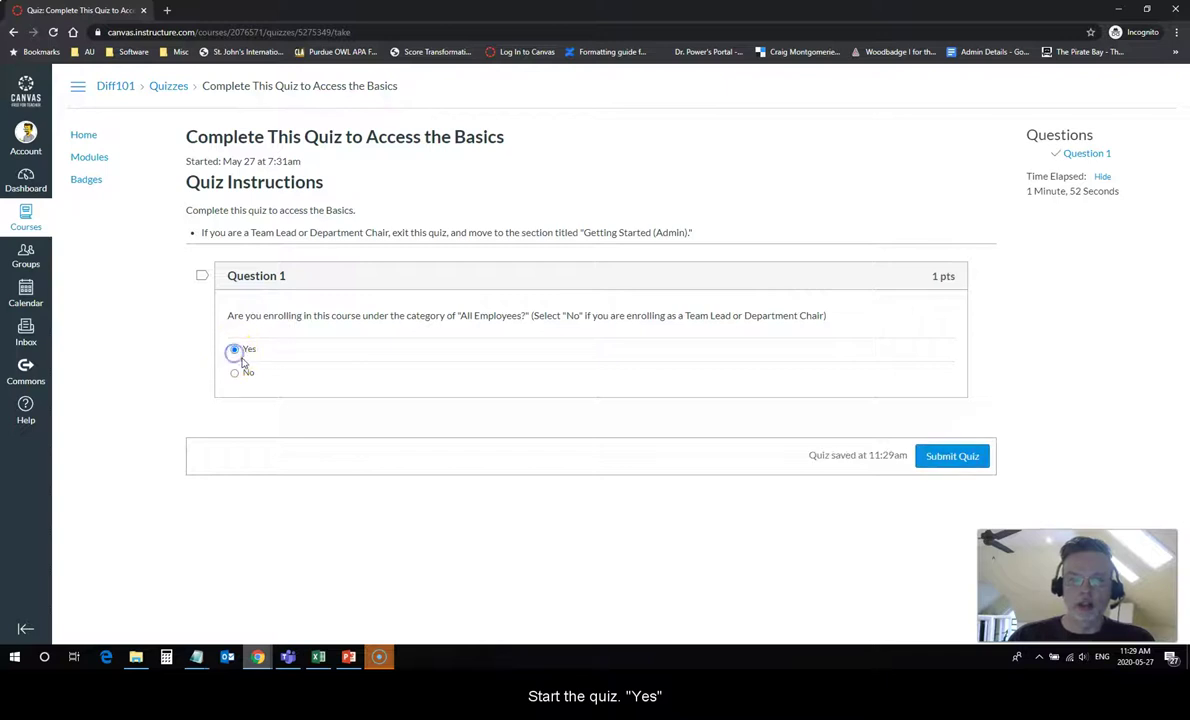
{"action": "left_click", "coordinate": [953, 457]}
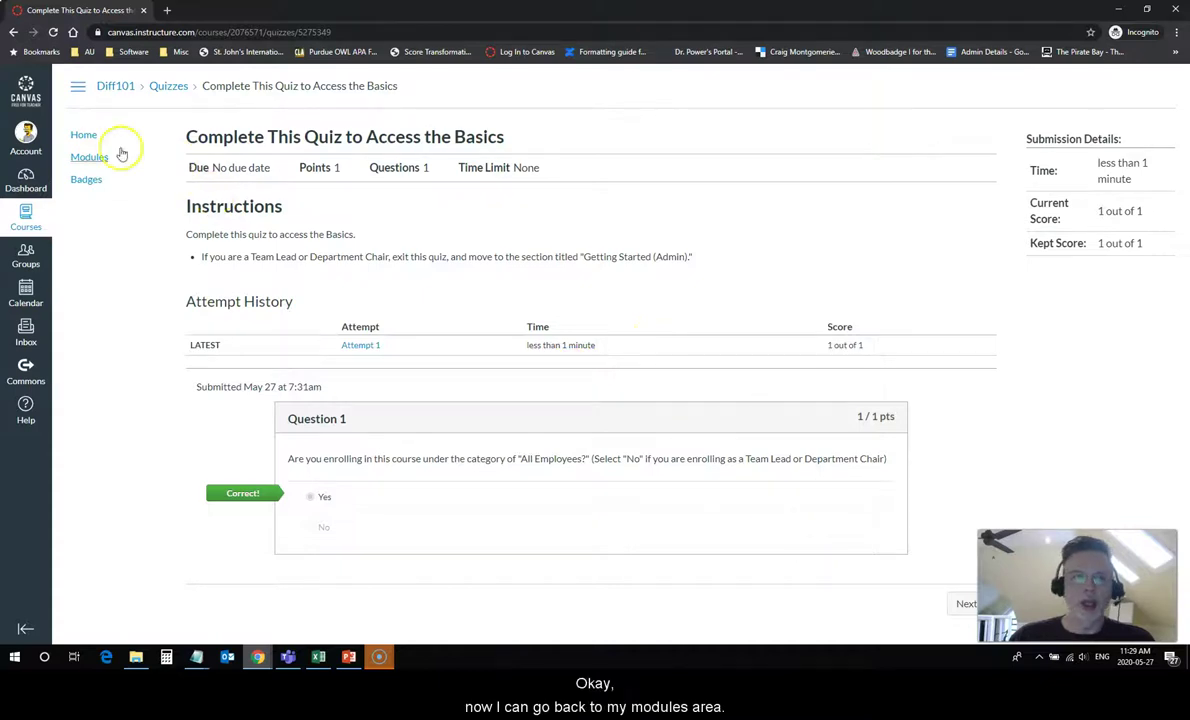
Step: Open Digital Accessibility Basics from Modules, take its quiz answering Yes, and submit it
{"action": "left_click", "coordinate": [90, 157]}
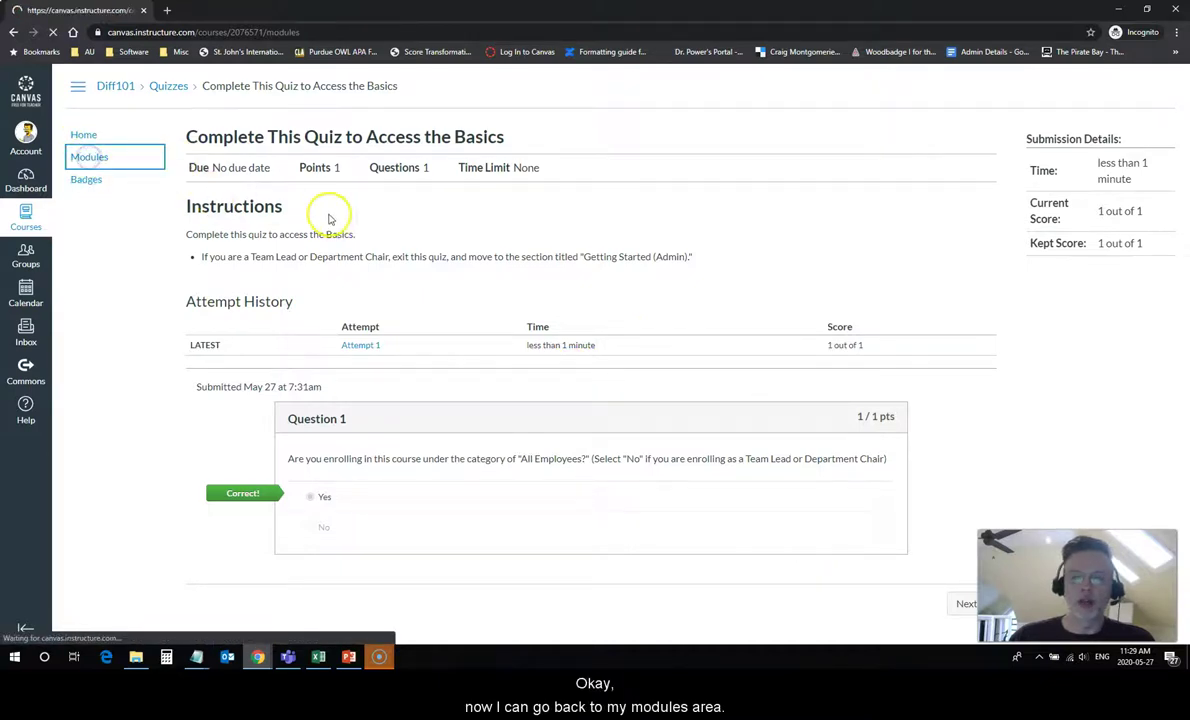
{"action": "scroll", "coordinate": [300, 258], "scroll_direction": "down", "scroll_amount": 3}
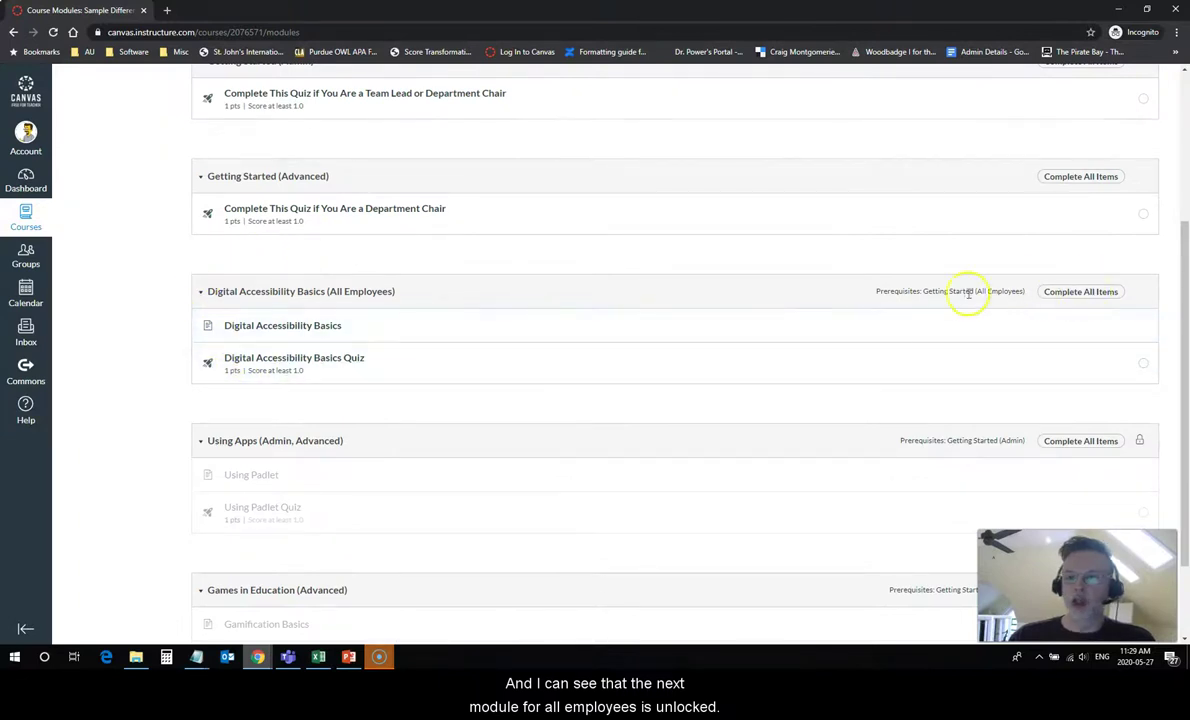
{"action": "left_click", "coordinate": [319, 327]}
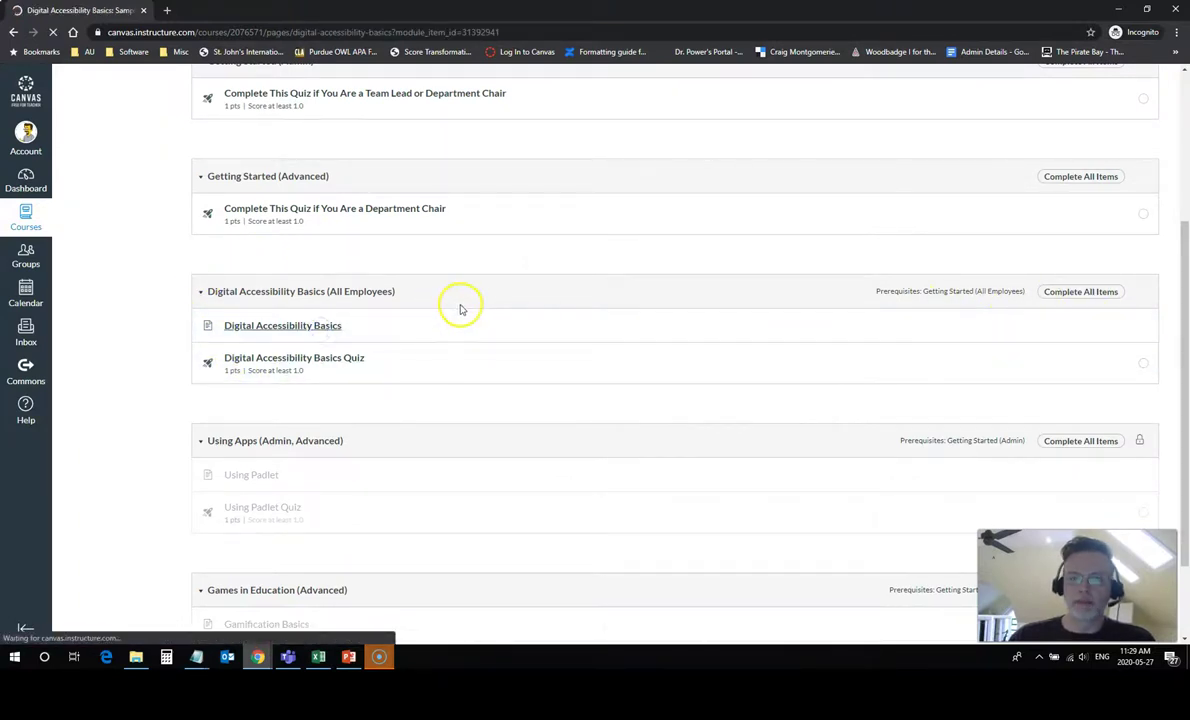
{"action": "left_click", "coordinate": [1145, 347]}
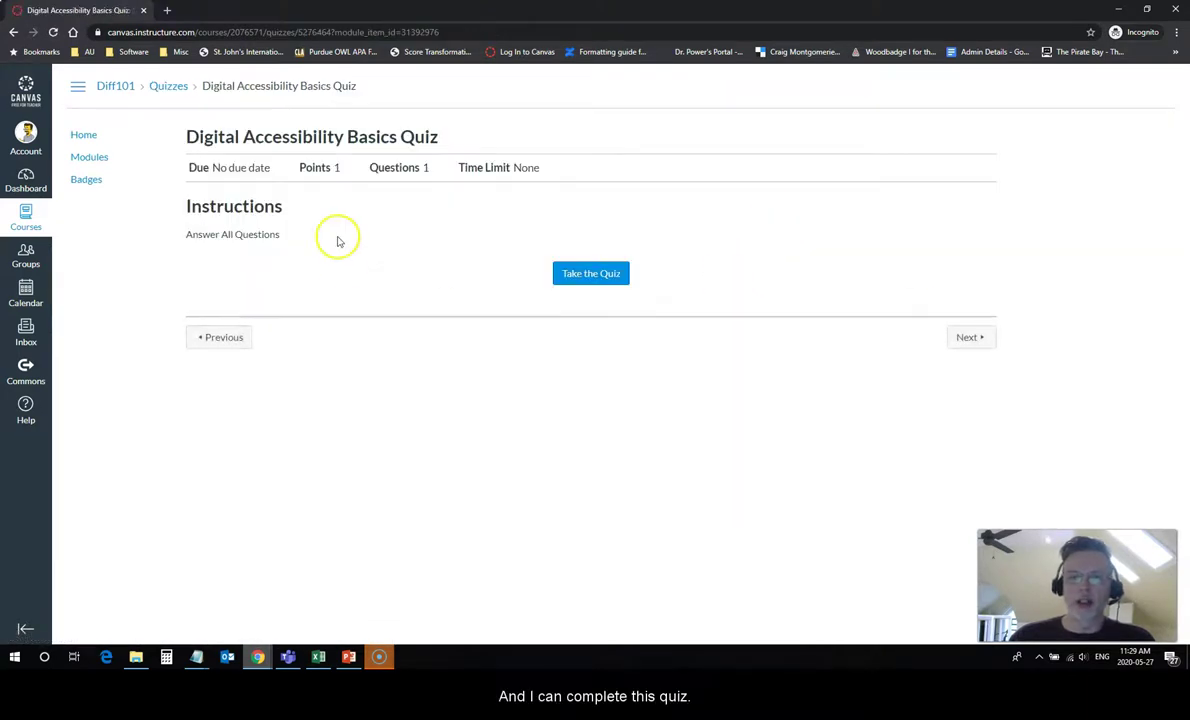
{"action": "left_click", "coordinate": [593, 271]}
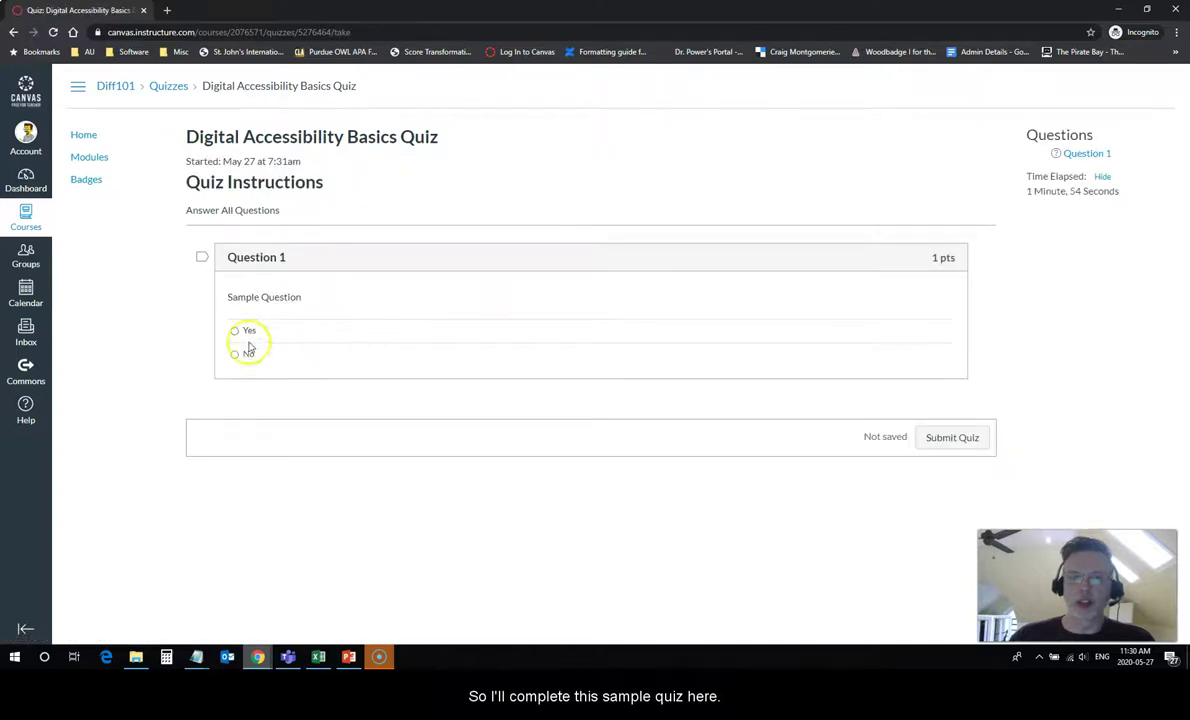
{"action": "left_click", "coordinate": [234, 331]}
{"action": "left_click", "coordinate": [962, 436]}
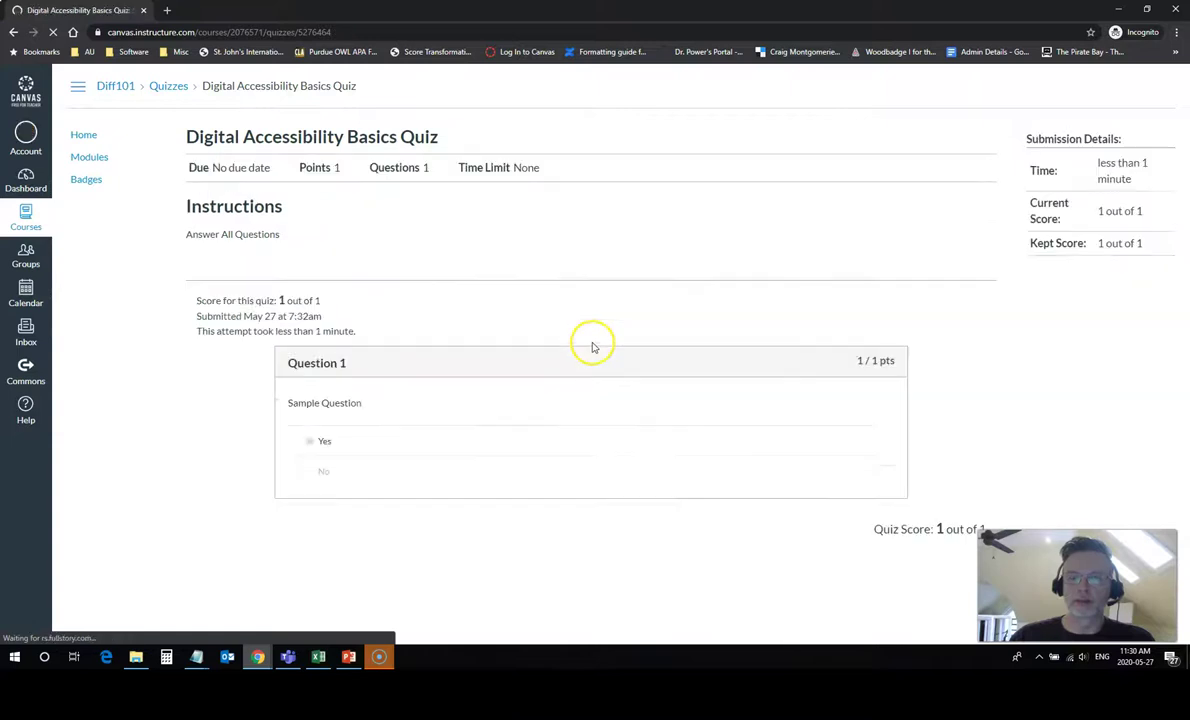
{"action": "scroll", "coordinate": [449, 368], "scroll_direction": "down", "scroll_amount": 1}
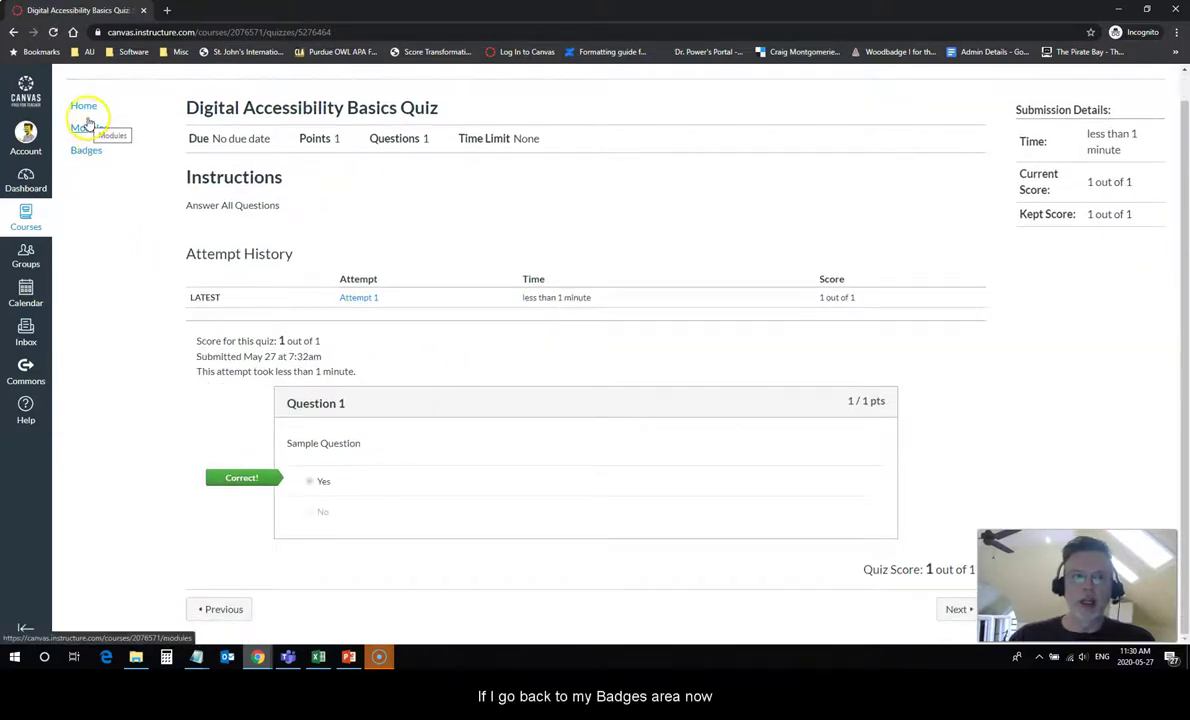
Step: Confirm the Digital Accessibility badge is earned on the Badges page, then go back Home
{"action": "left_click", "coordinate": [86, 151]}
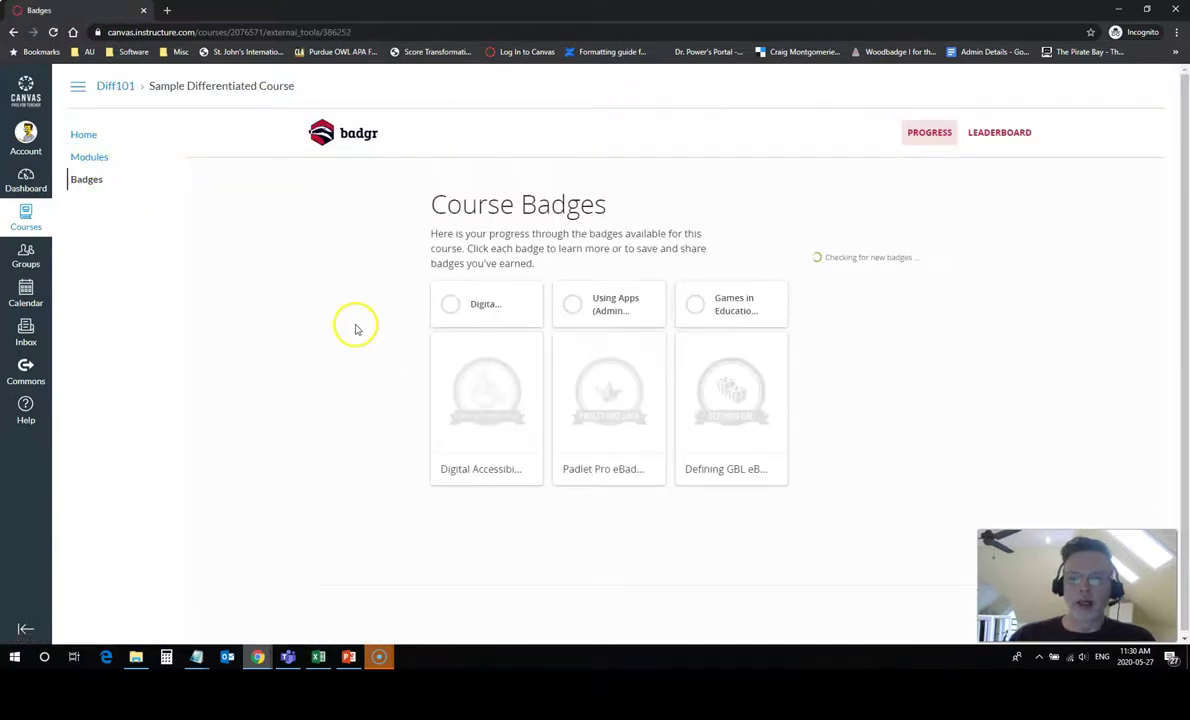
{"action": "mouse_move", "coordinate": [465, 405]}
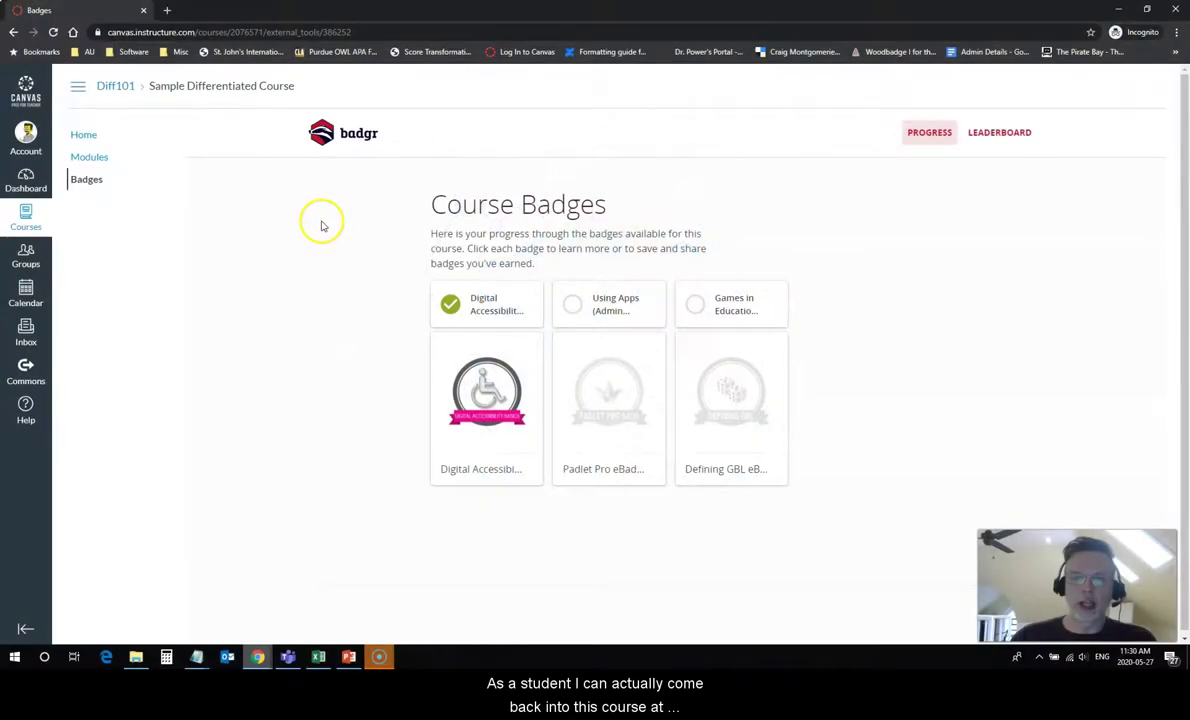
{"action": "left_click", "coordinate": [86, 140]}
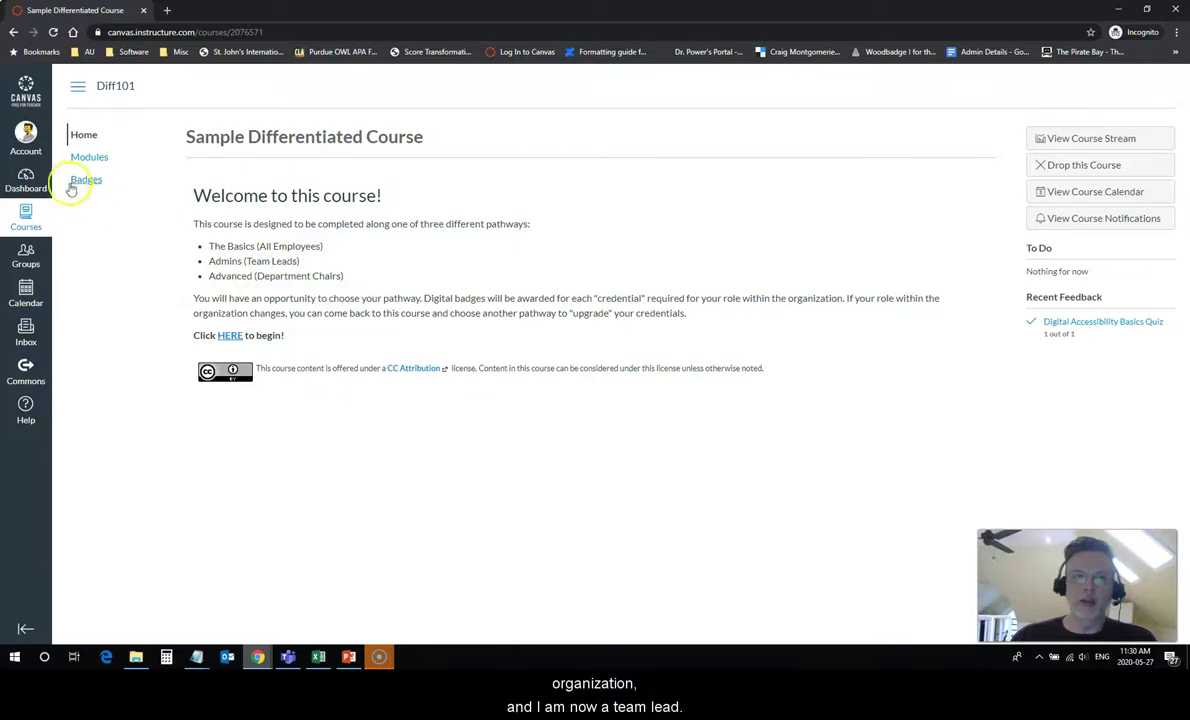
Step: Take the Team Lead or Department Chair quiz, answer Yes, submit it, and return to Modules
{"action": "left_click", "coordinate": [89, 158]}
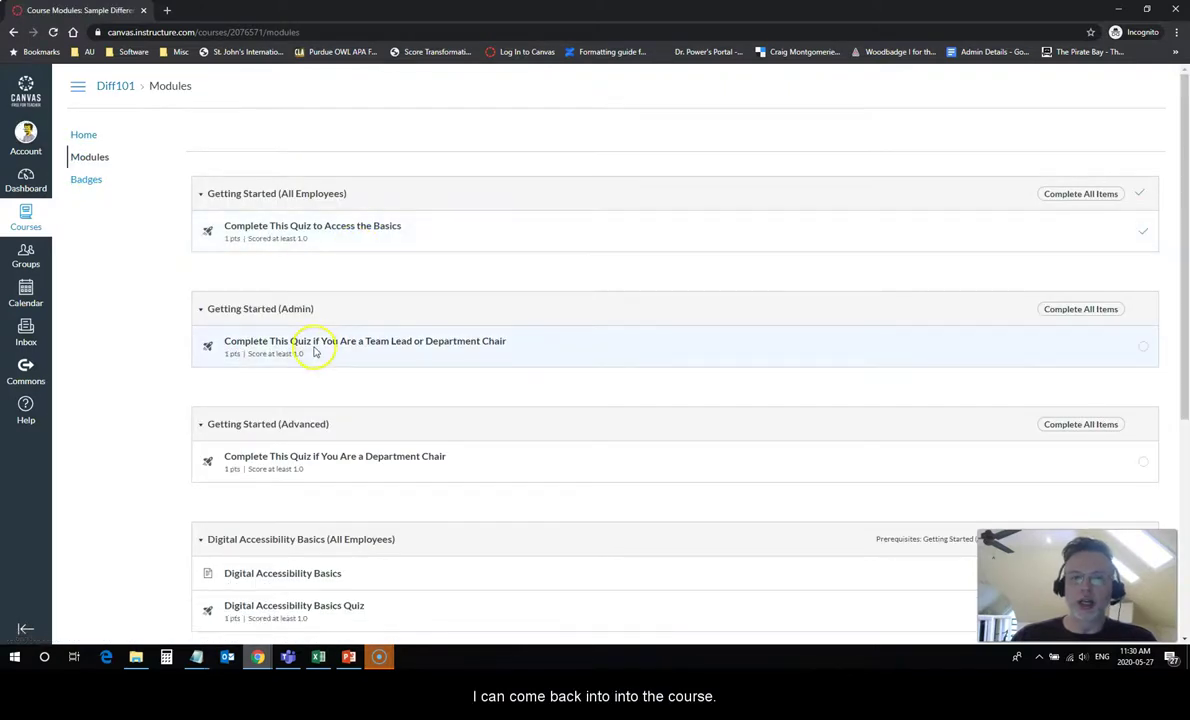
{"action": "scroll", "coordinate": [314, 350], "scroll_direction": "down", "scroll_amount": 2}
{"action": "scroll", "coordinate": [353, 234], "scroll_direction": "up", "scroll_amount": 2}
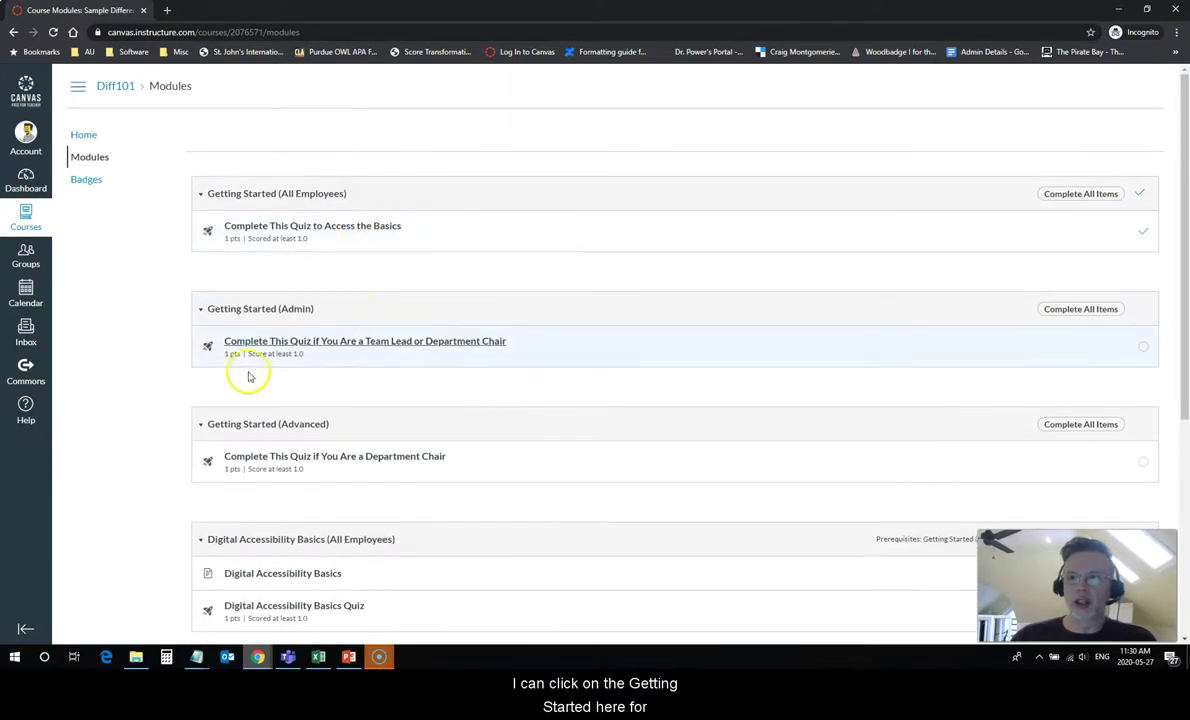
{"action": "left_click", "coordinate": [345, 341]}
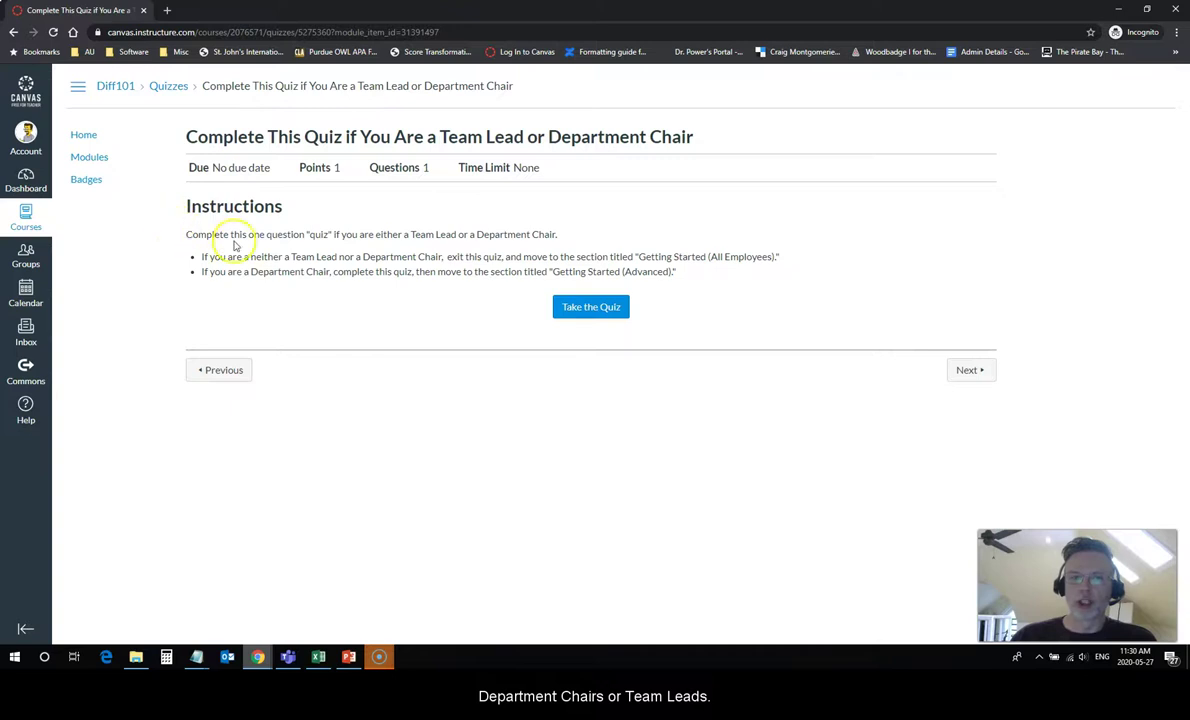
{"action": "left_click", "coordinate": [592, 307]}
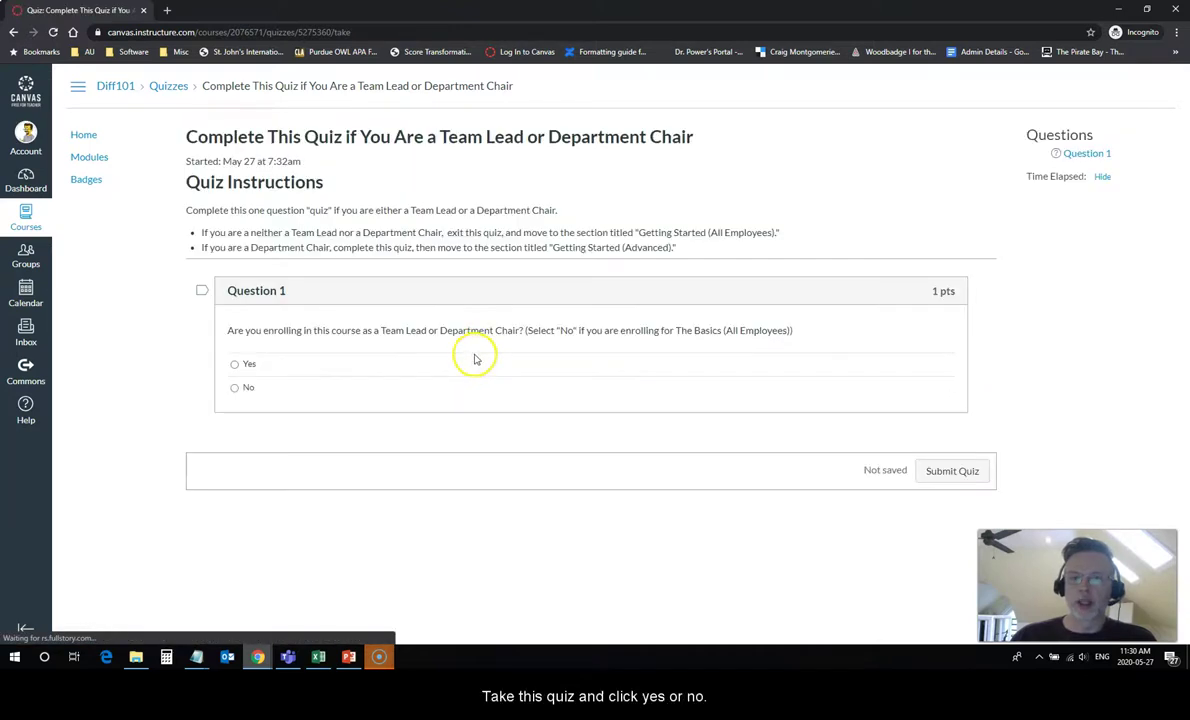
{"action": "left_click", "coordinate": [235, 366]}
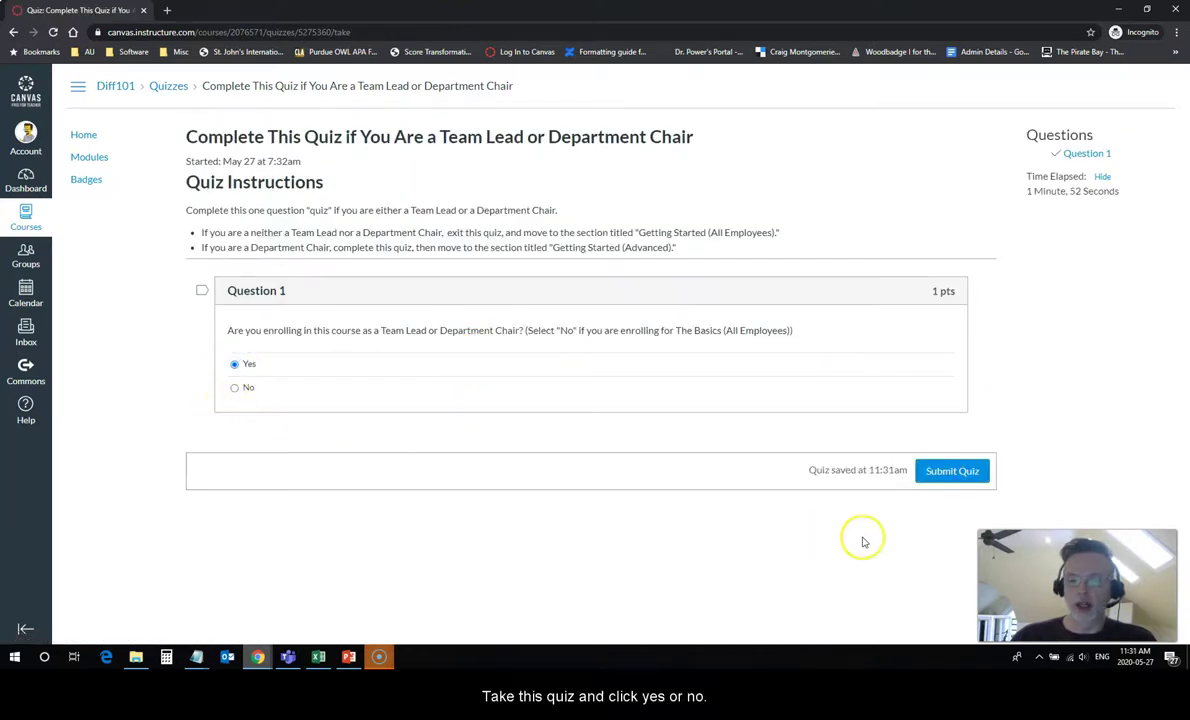
{"action": "left_click", "coordinate": [951, 471]}
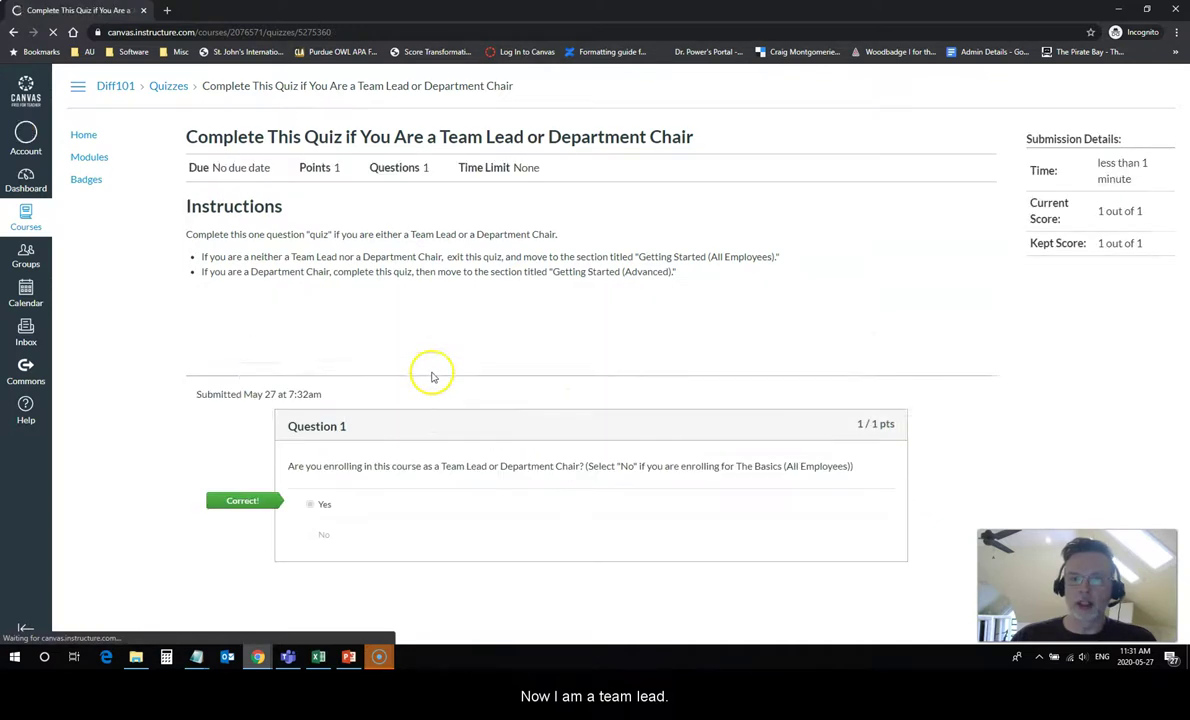
{"action": "left_click", "coordinate": [86, 149]}
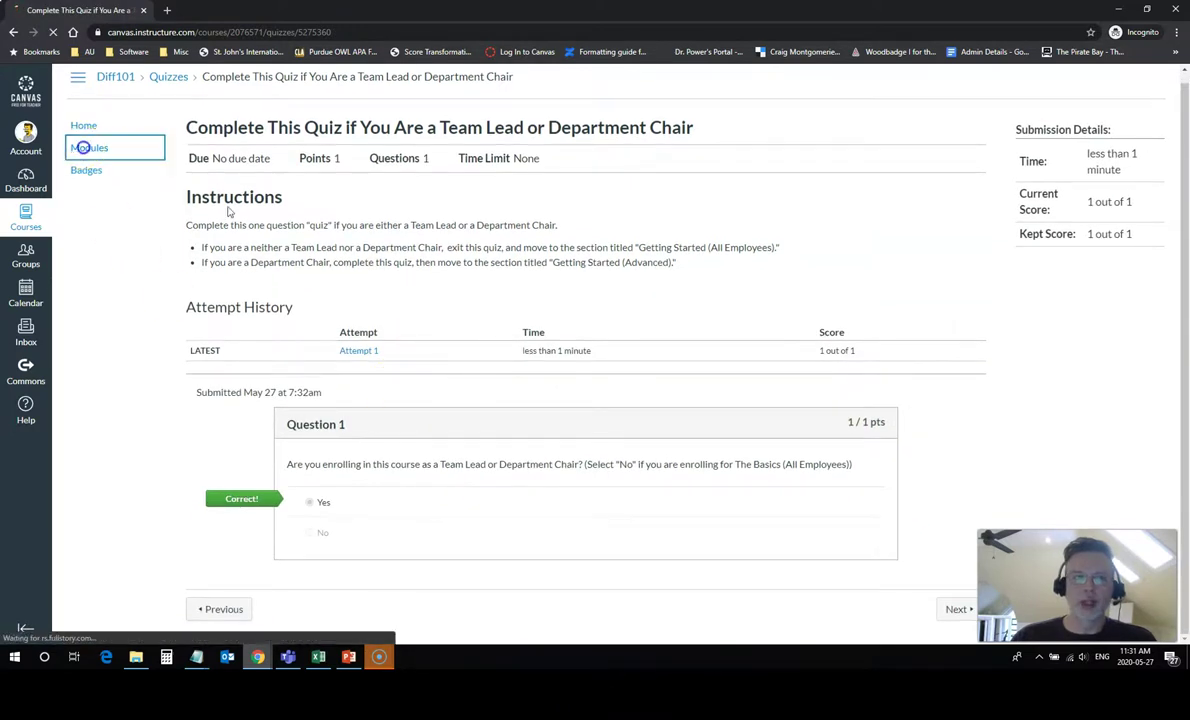
Step: Open the Using Padlet page, take its quiz answering Yes, submit, and return to Home
{"action": "scroll", "coordinate": [252, 345], "scroll_direction": "down", "scroll_amount": 4}
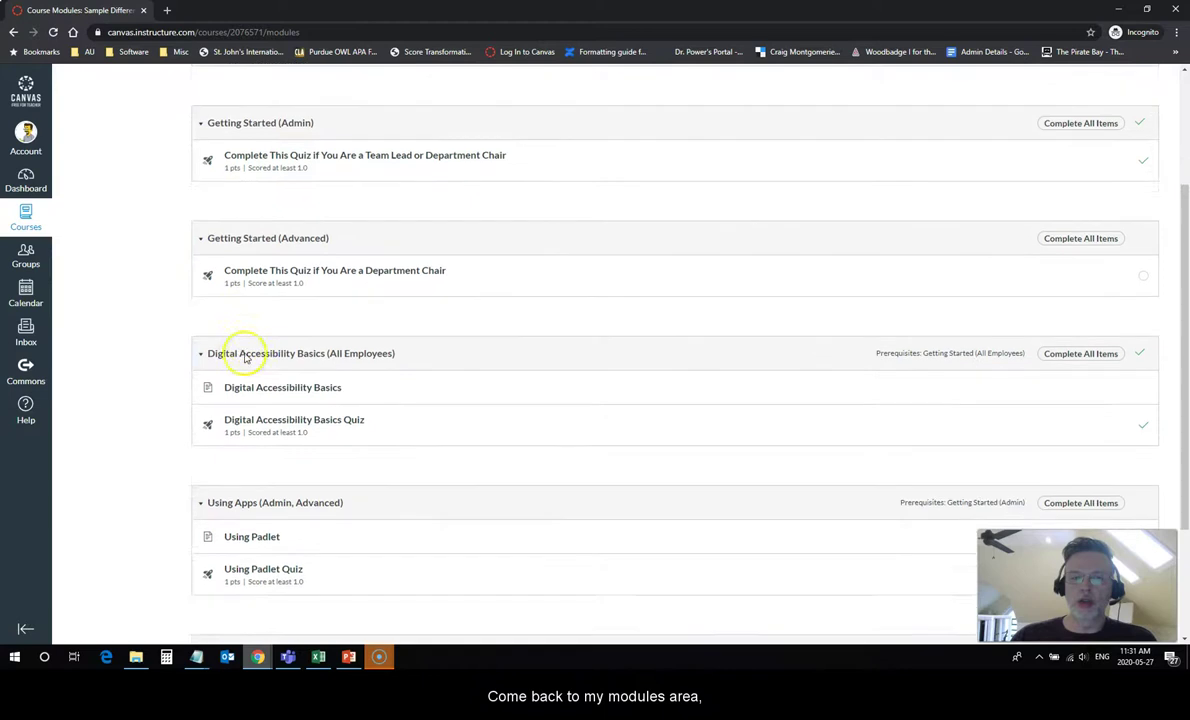
{"action": "scroll", "coordinate": [252, 410], "scroll_direction": "down", "scroll_amount": 1}
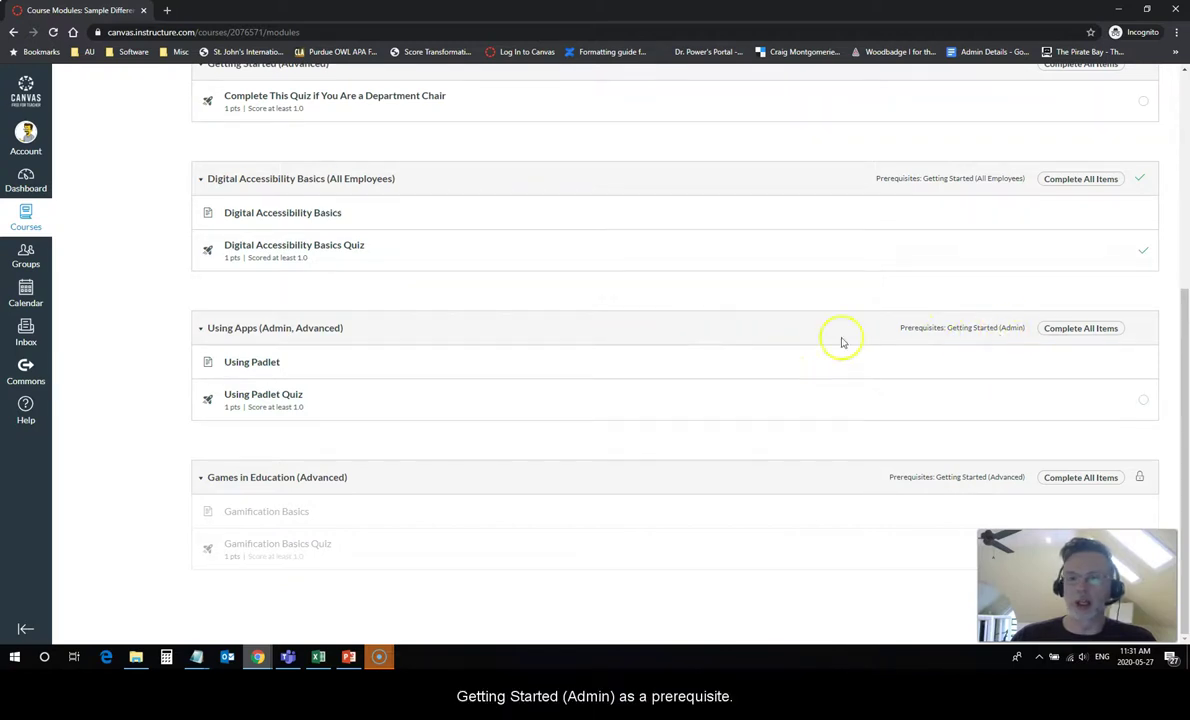
{"action": "left_click", "coordinate": [258, 362]}
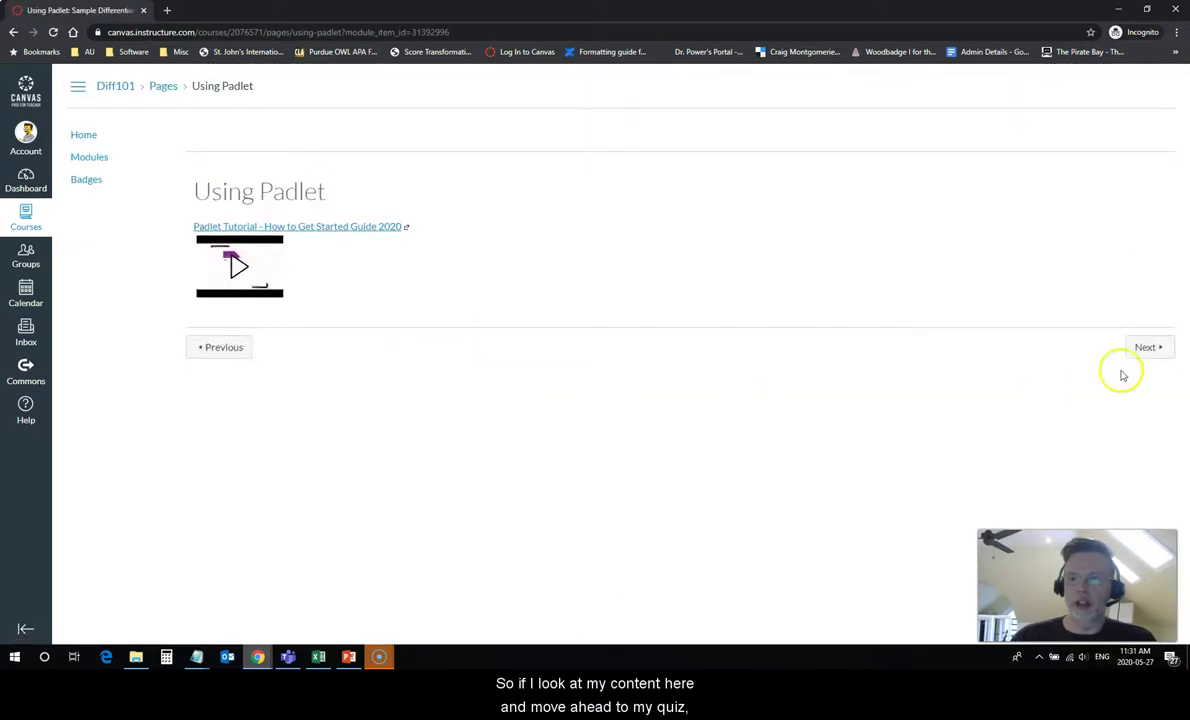
{"action": "left_click", "coordinate": [1150, 350]}
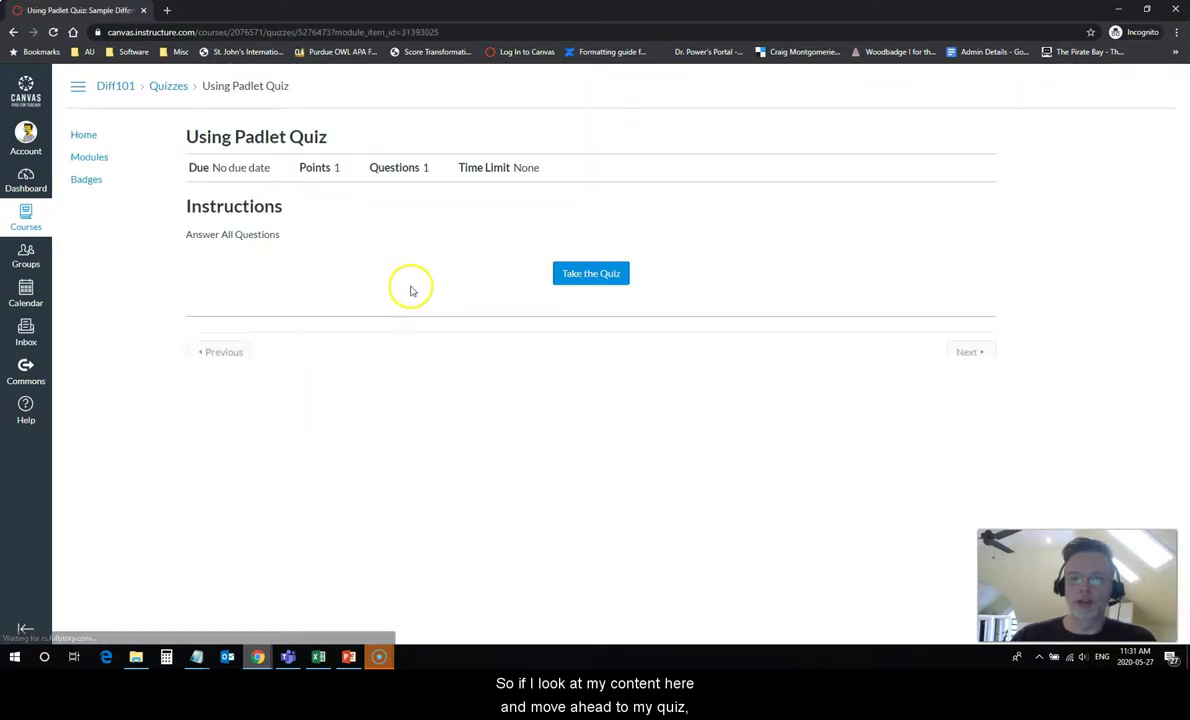
{"action": "left_click", "coordinate": [597, 272]}
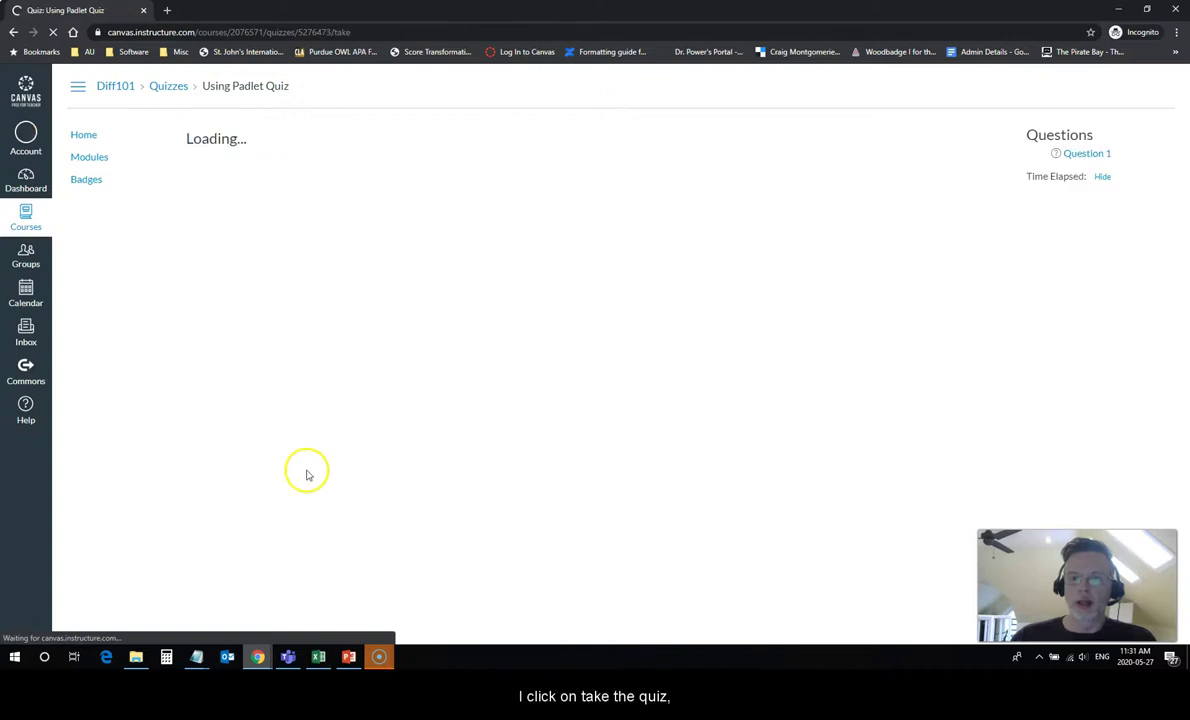
{"action": "left_click", "coordinate": [235, 334]}
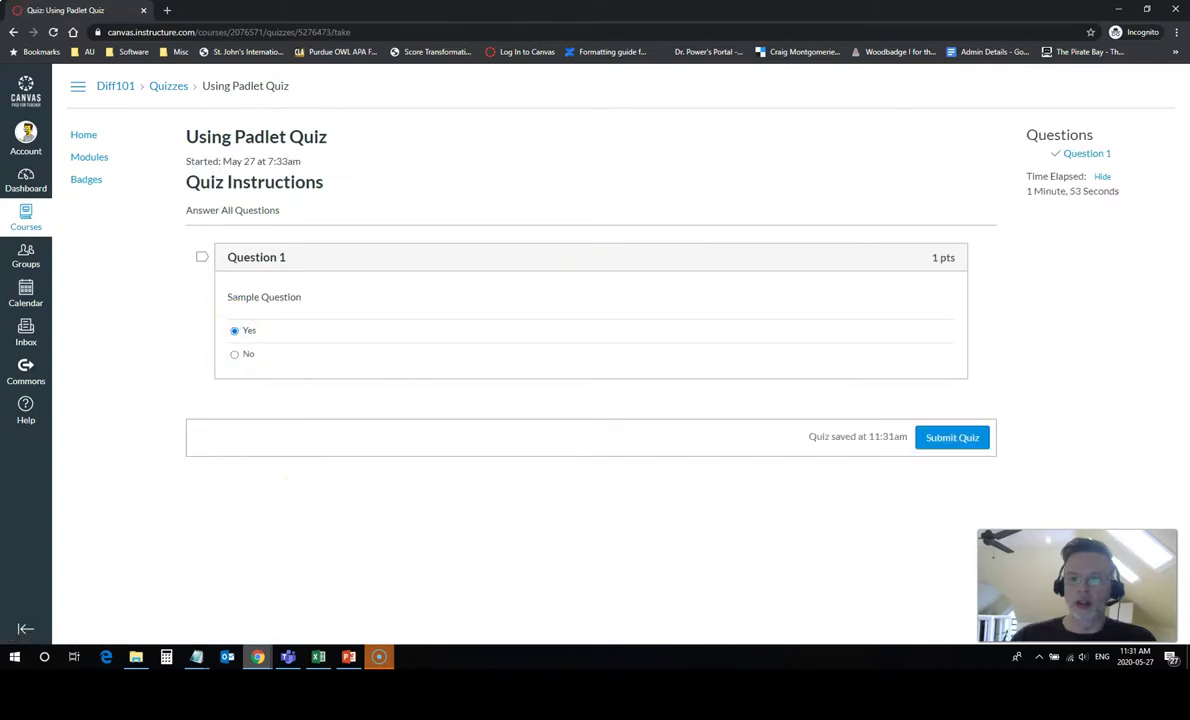
{"action": "left_click", "coordinate": [965, 443]}
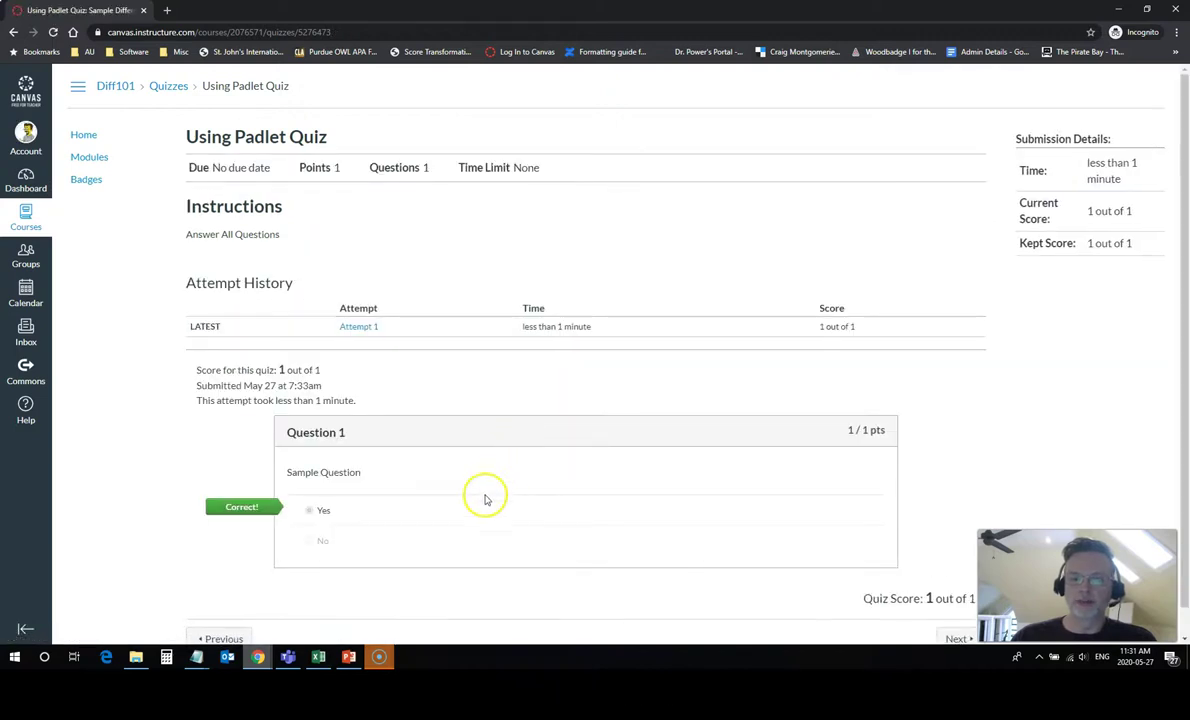
{"action": "scroll", "coordinate": [452, 600], "scroll_direction": "down", "scroll_amount": 1}
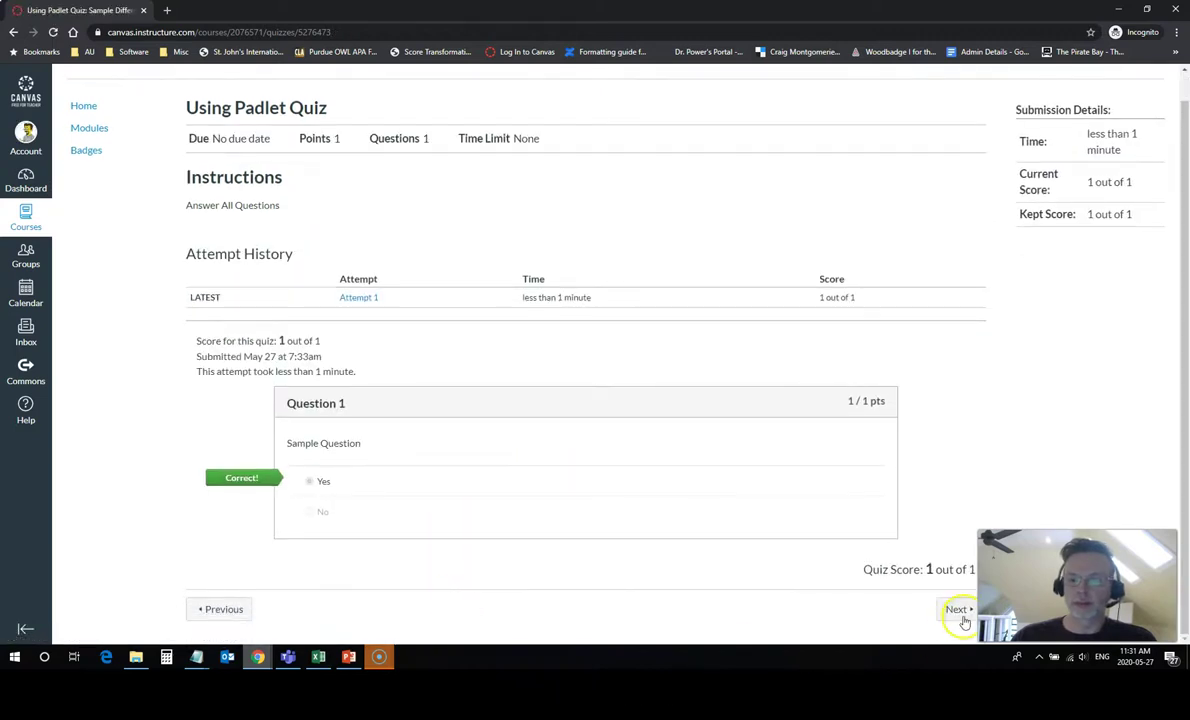
{"action": "left_click", "coordinate": [84, 106]}
Step: Open the Badgr Course Badges page showing both the accessibility and Padlet badges earned
{"action": "left_click", "coordinate": [87, 179]}
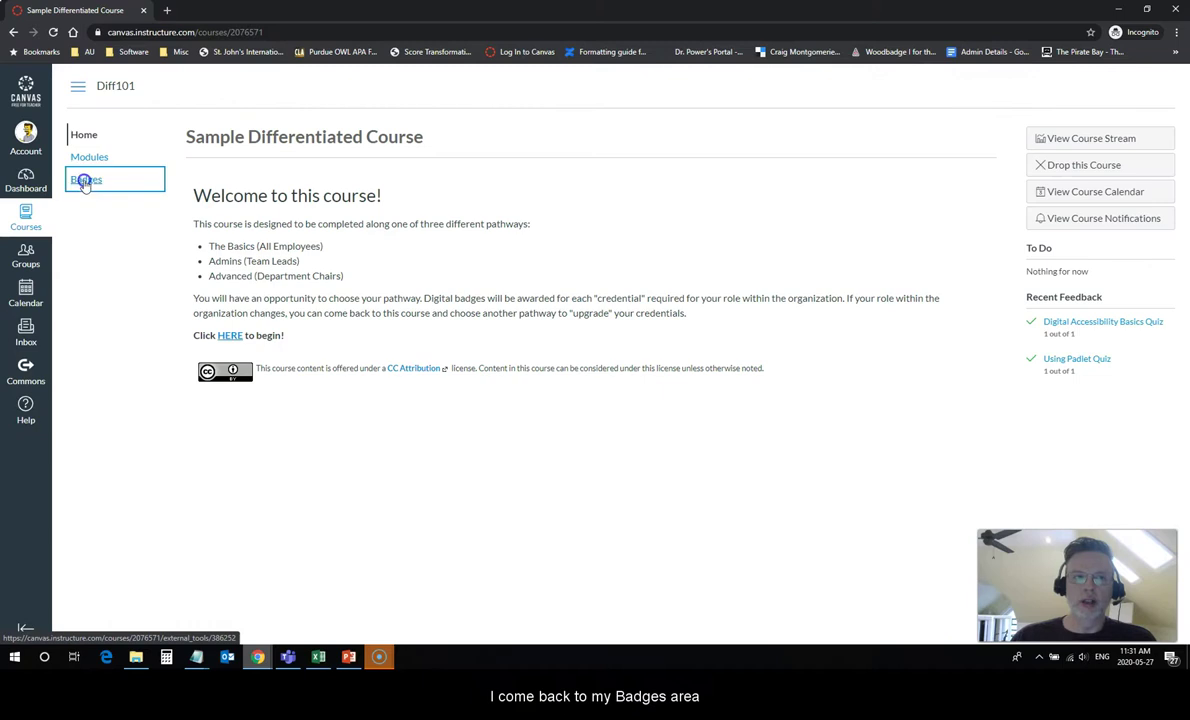